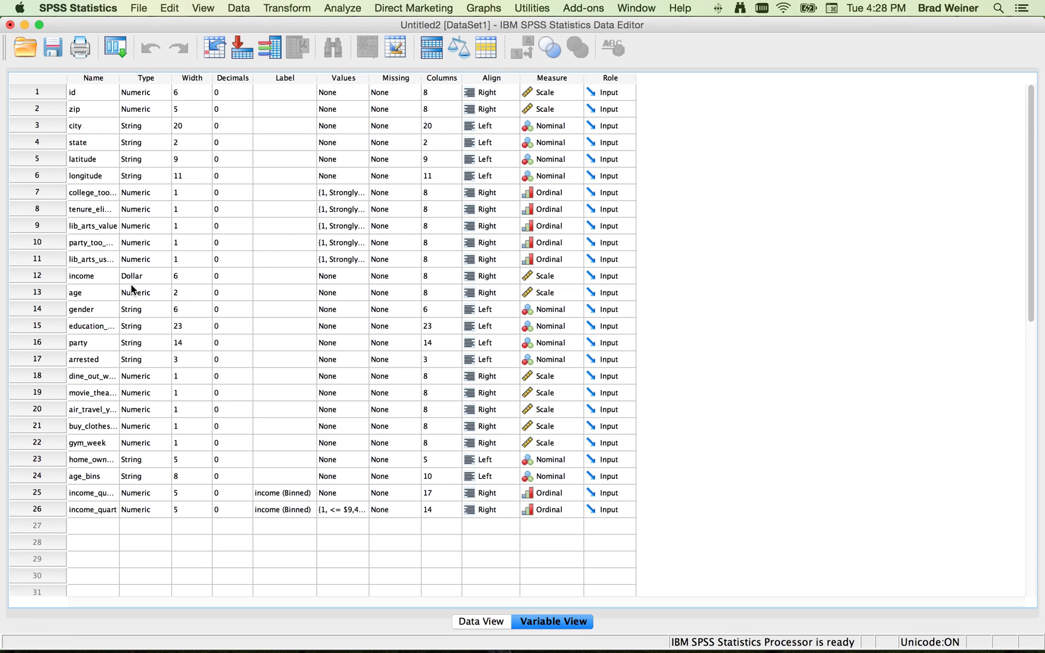
# - Show the dataset's case values and look across its variables
pyautogui.click(495, 623)
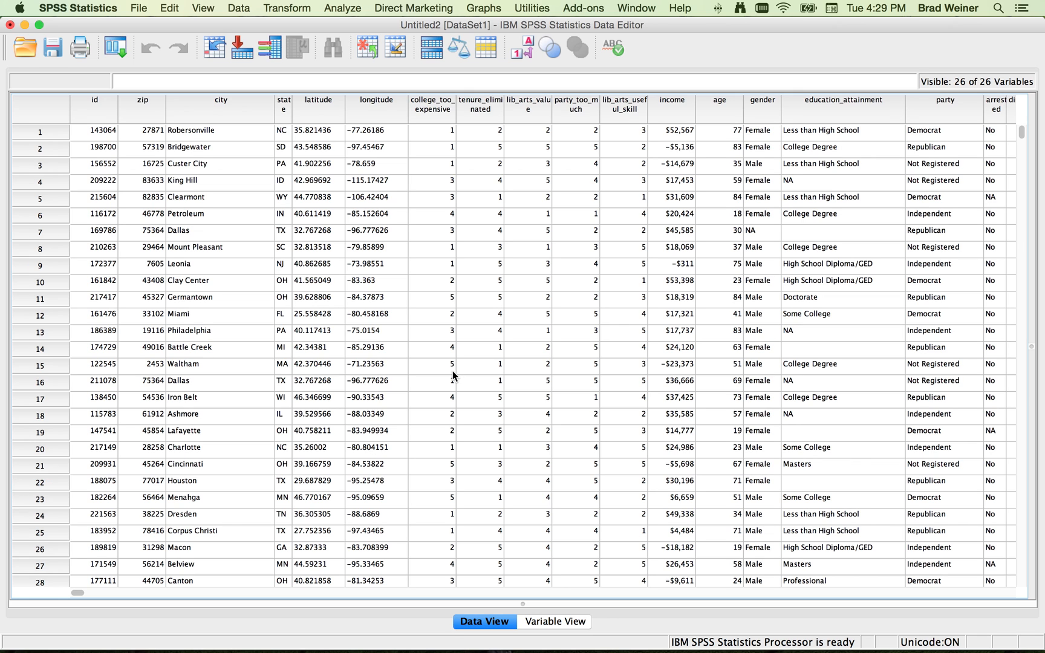
pyautogui.hscroll(5, 455, 375)
pyautogui.hscroll(-5, 455, 375)
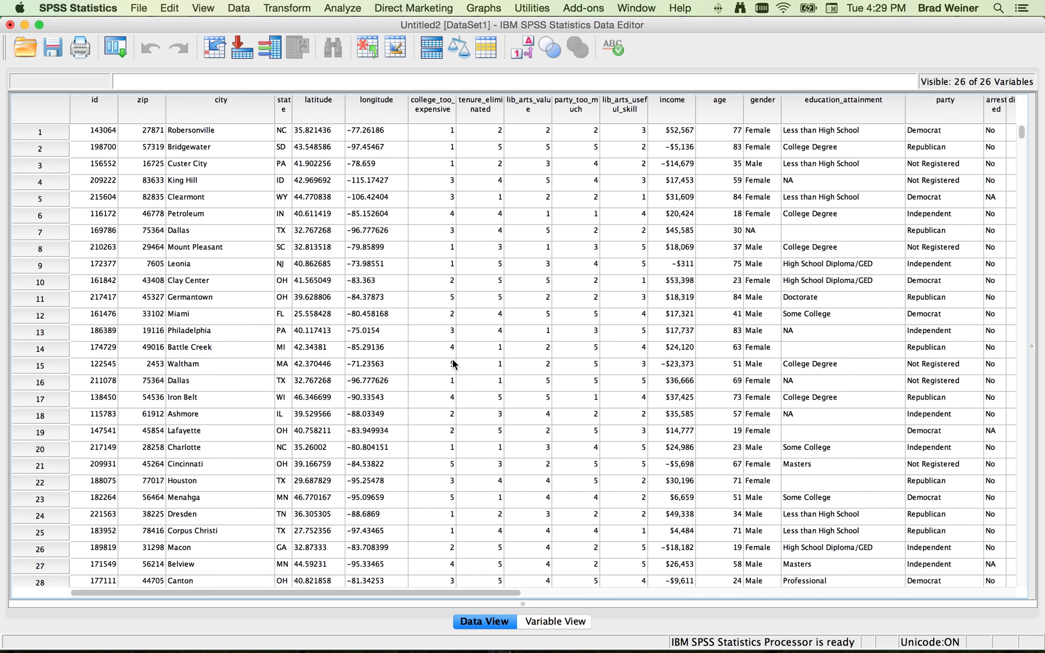
pyautogui.hscroll(8, 349, 135)
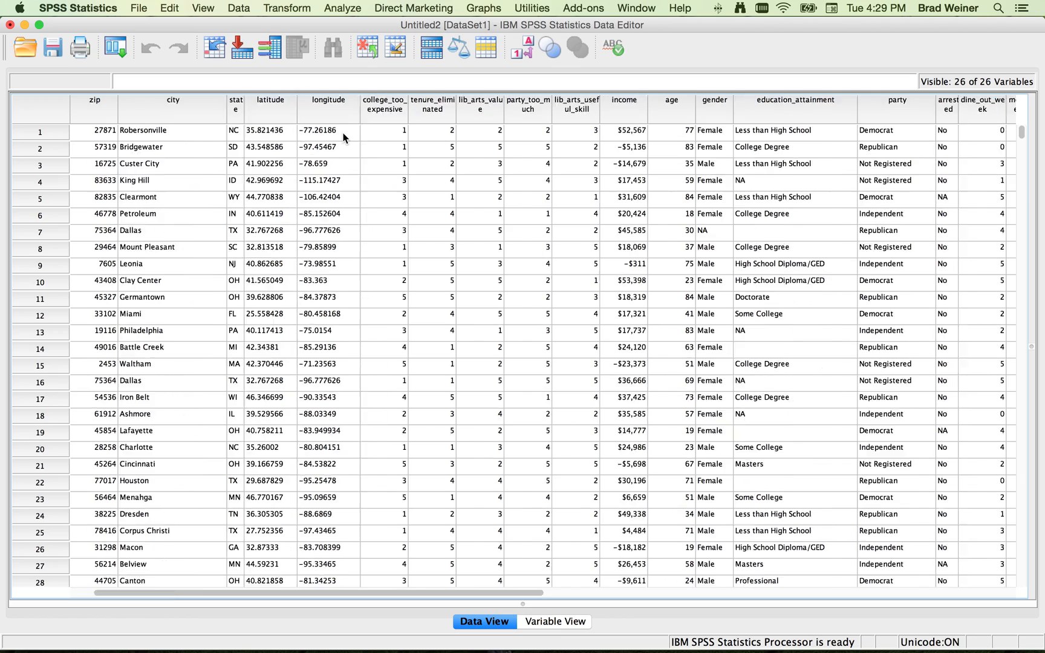
pyautogui.hscroll(-8, 345, 138)
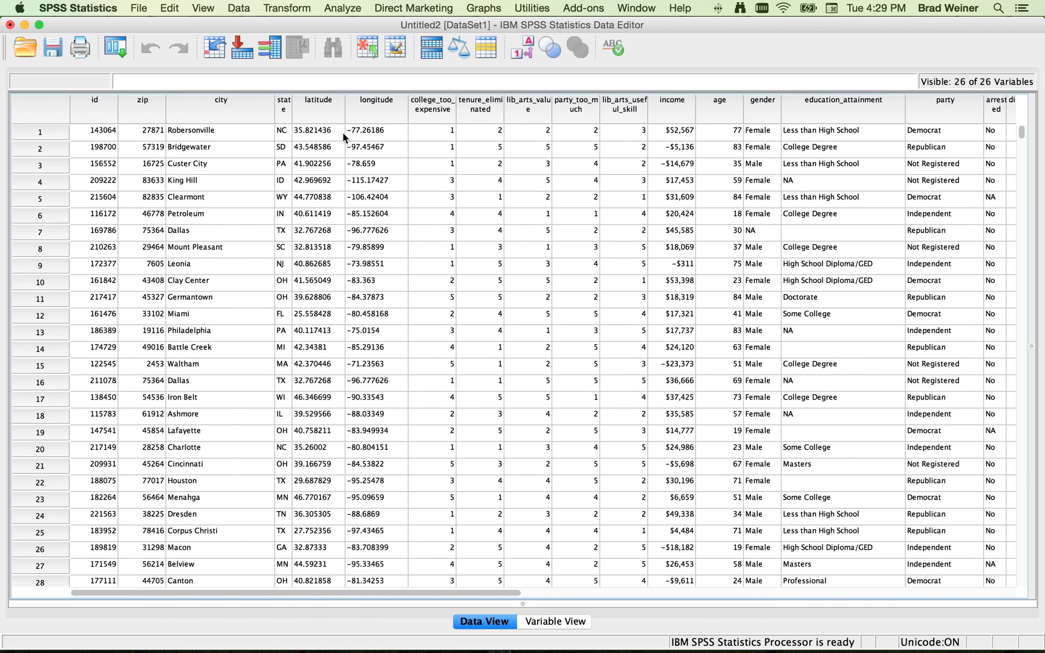
# - Start a custom table and place party as its row variable
pyautogui.click(340, 9)
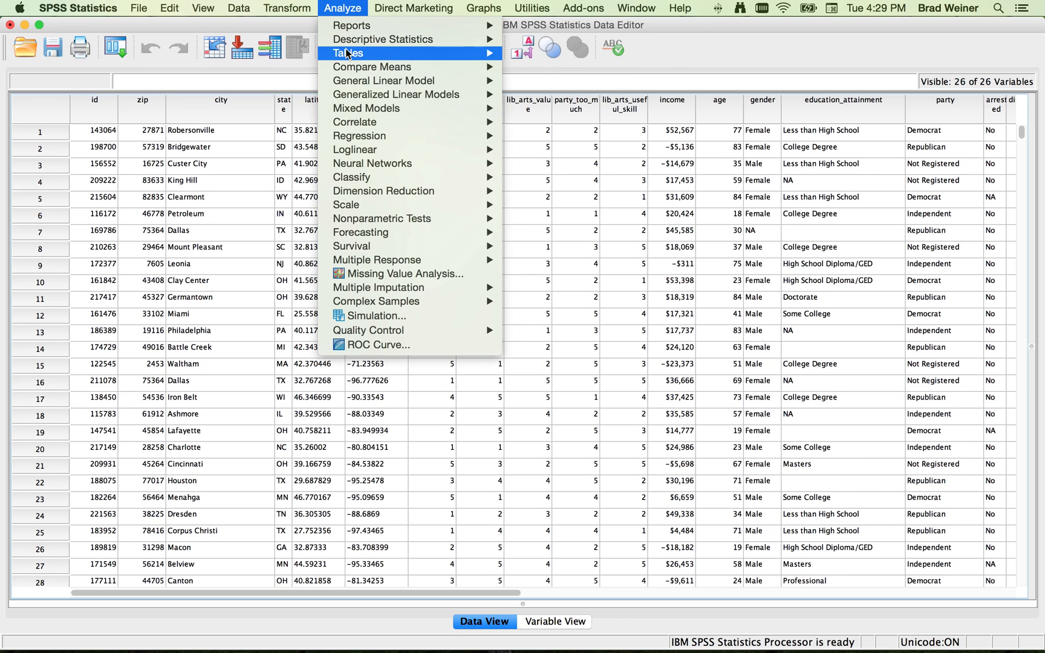
pyautogui.moveTo(347, 53)
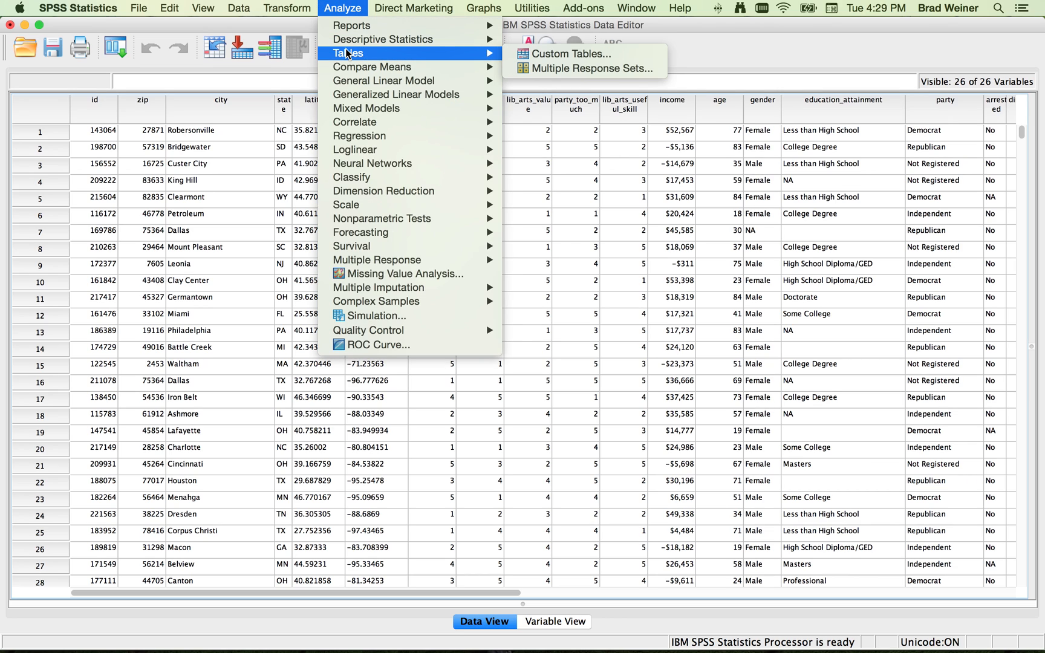
pyautogui.click(540, 58)
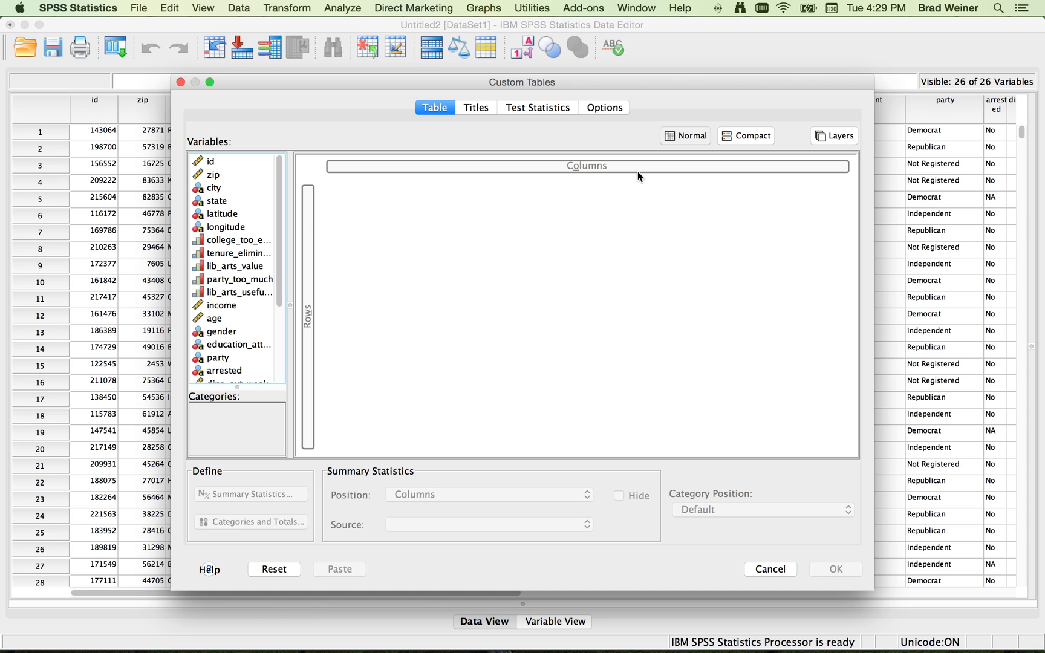
pyautogui.moveTo(280, 266); pyautogui.dragTo(286, 330)
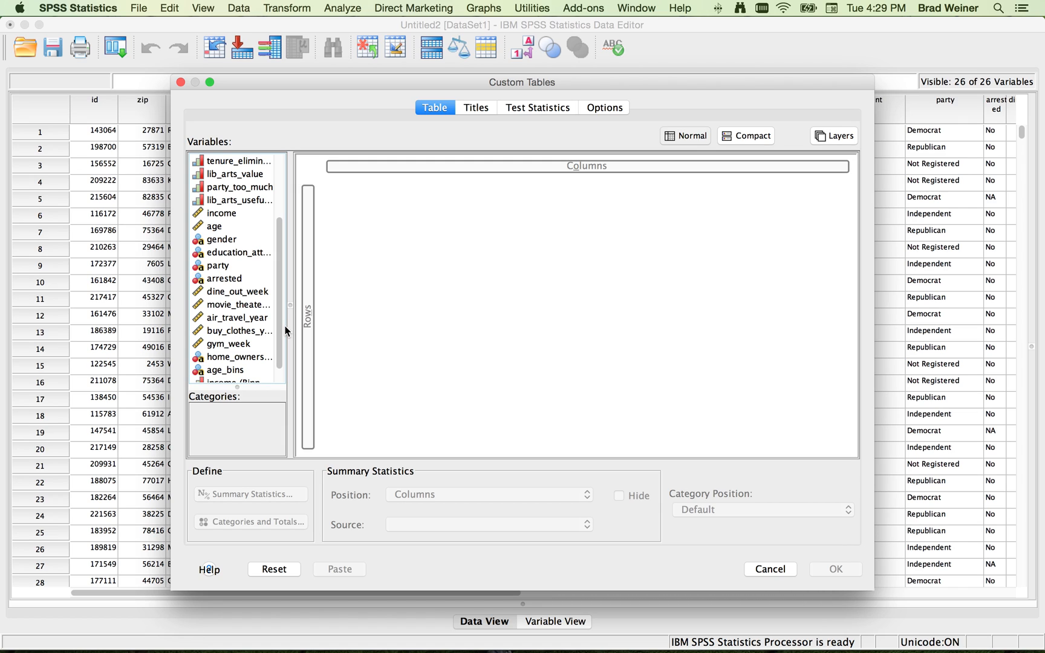
pyautogui.click(215, 268)
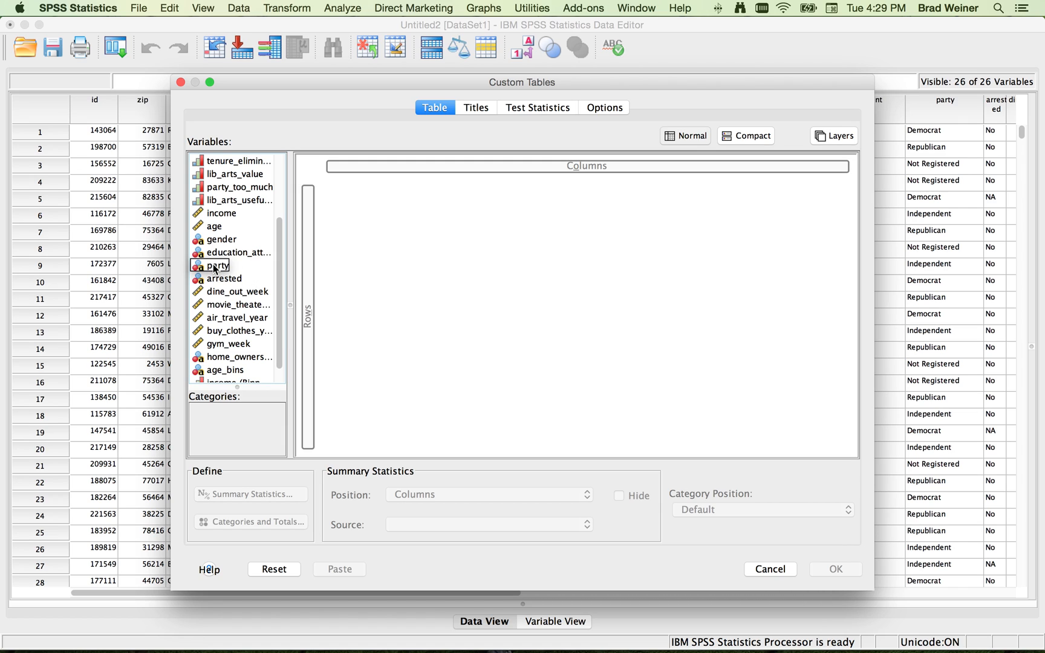
pyautogui.click(216, 280)
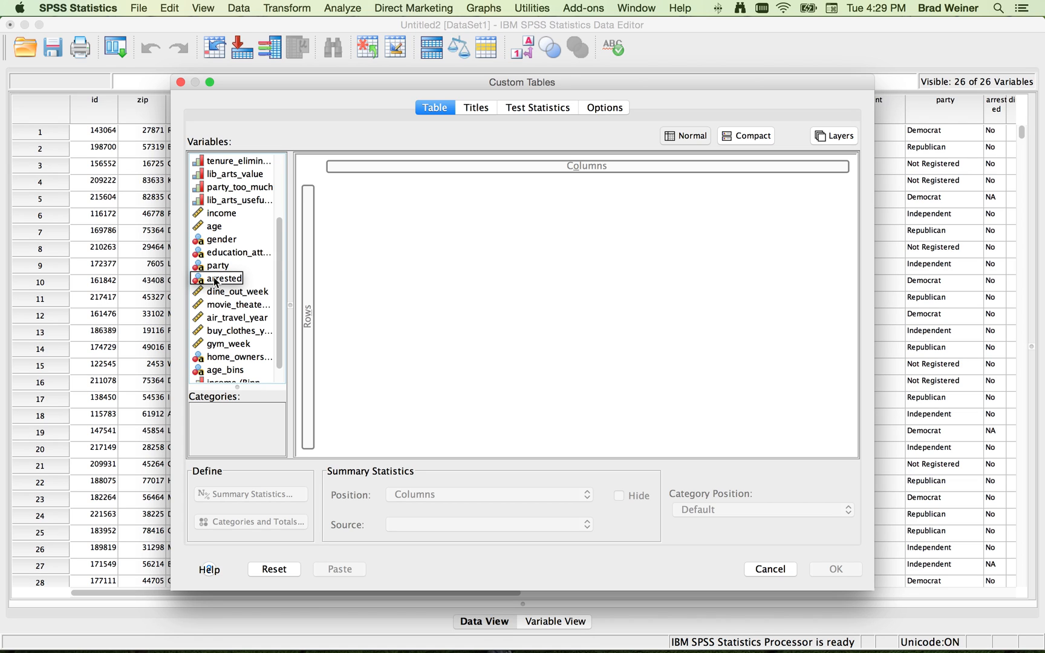
pyautogui.moveTo(282, 234); pyautogui.dragTo(289, 159)
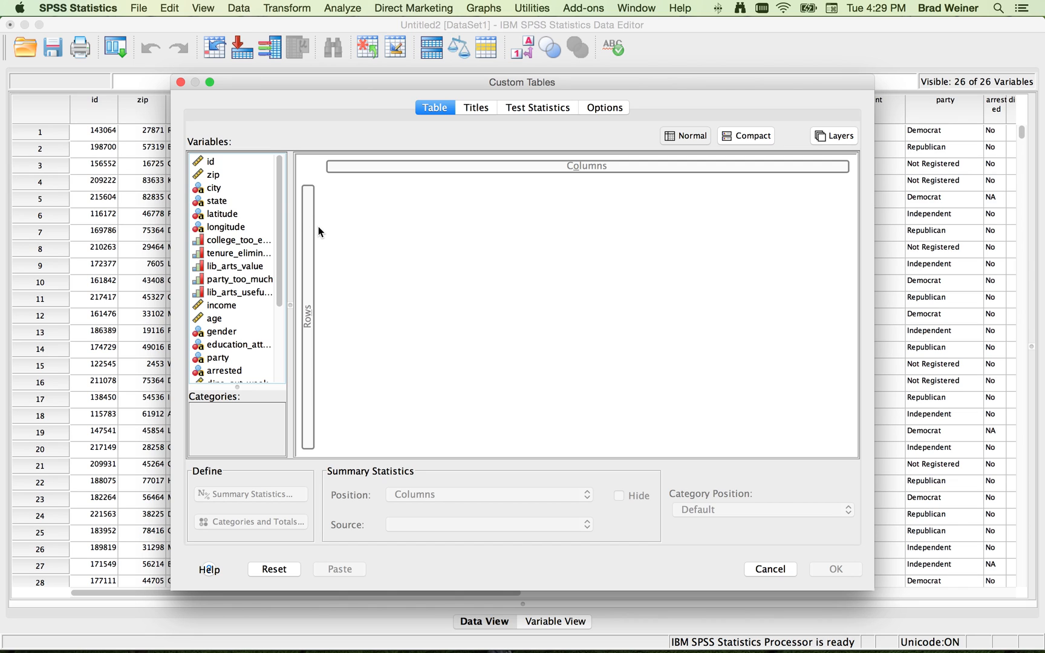
pyautogui.scroll(-5, 261, 242)
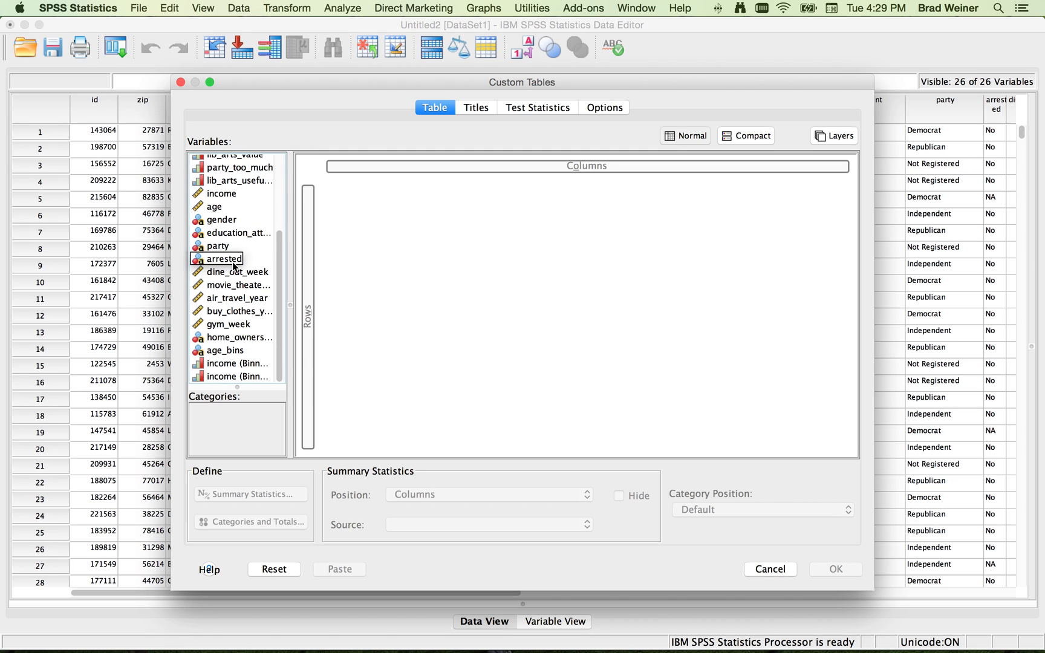
pyautogui.scroll(2, 242, 249)
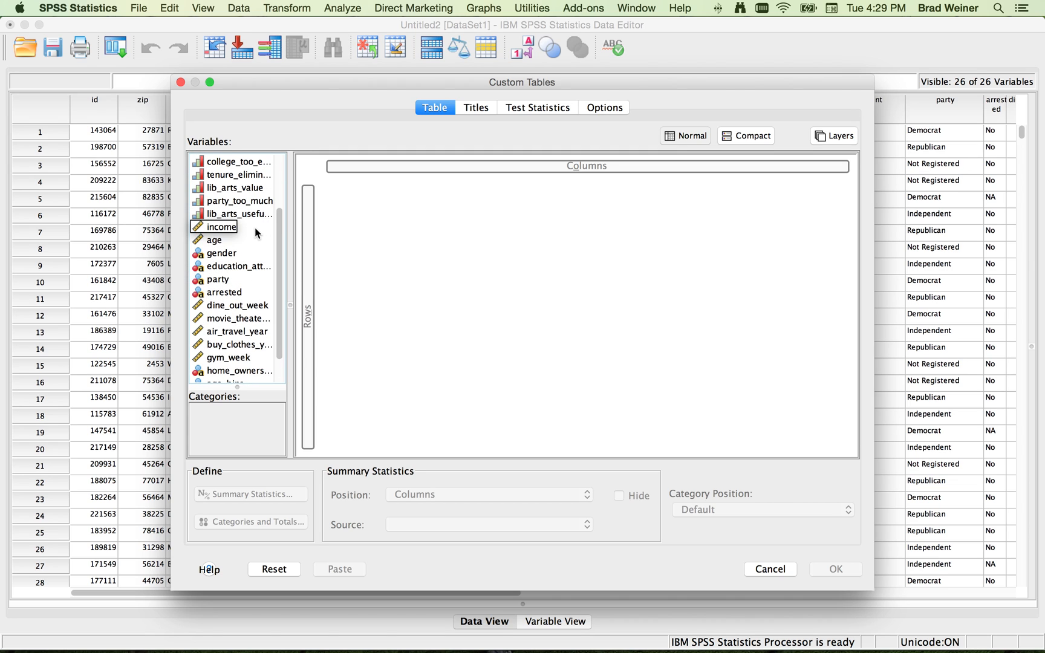
pyautogui.scroll(2, 258, 242)
pyautogui.moveTo(229, 304); pyautogui.dragTo(310, 302)
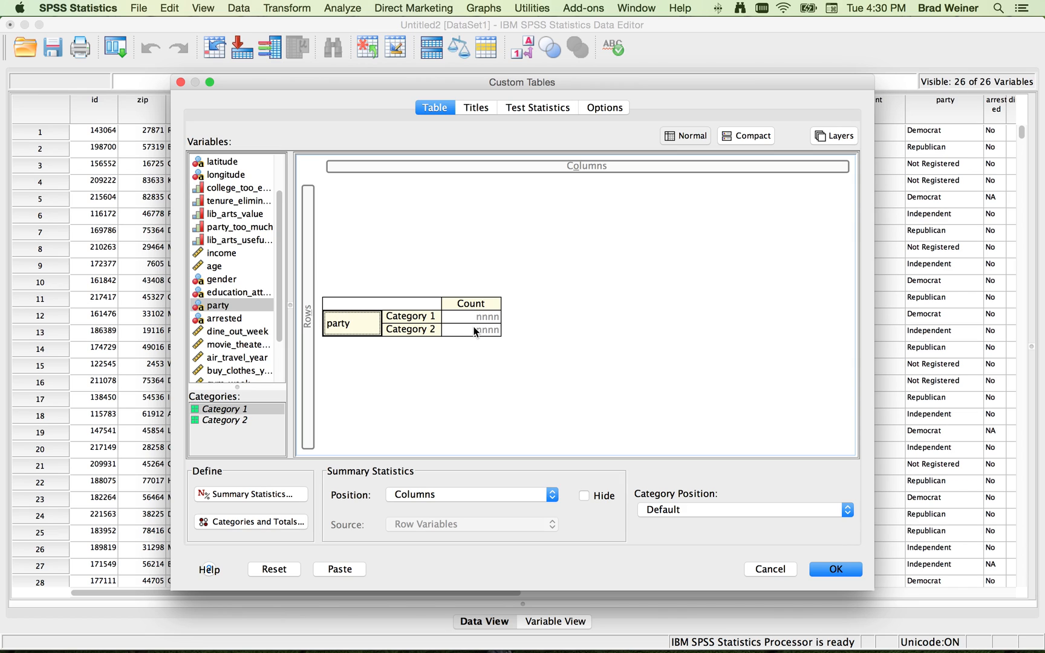
# - Paste the party count table's commands into the syntax file and run only that CTABLES block
pyautogui.click(348, 569)
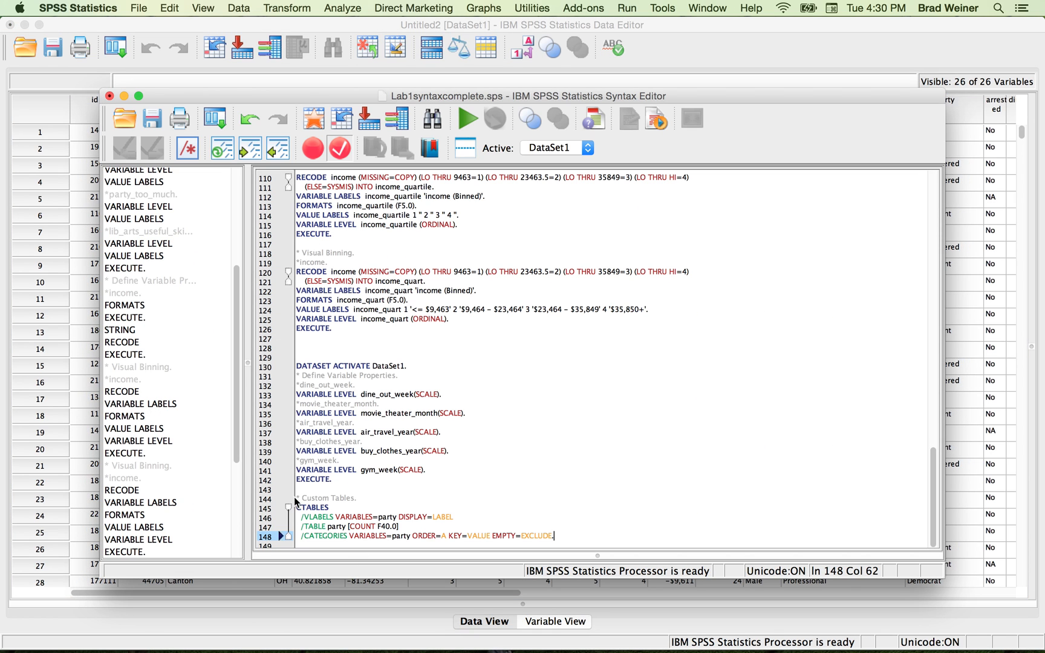
pyautogui.moveTo(296, 497); pyautogui.dragTo(575, 539)
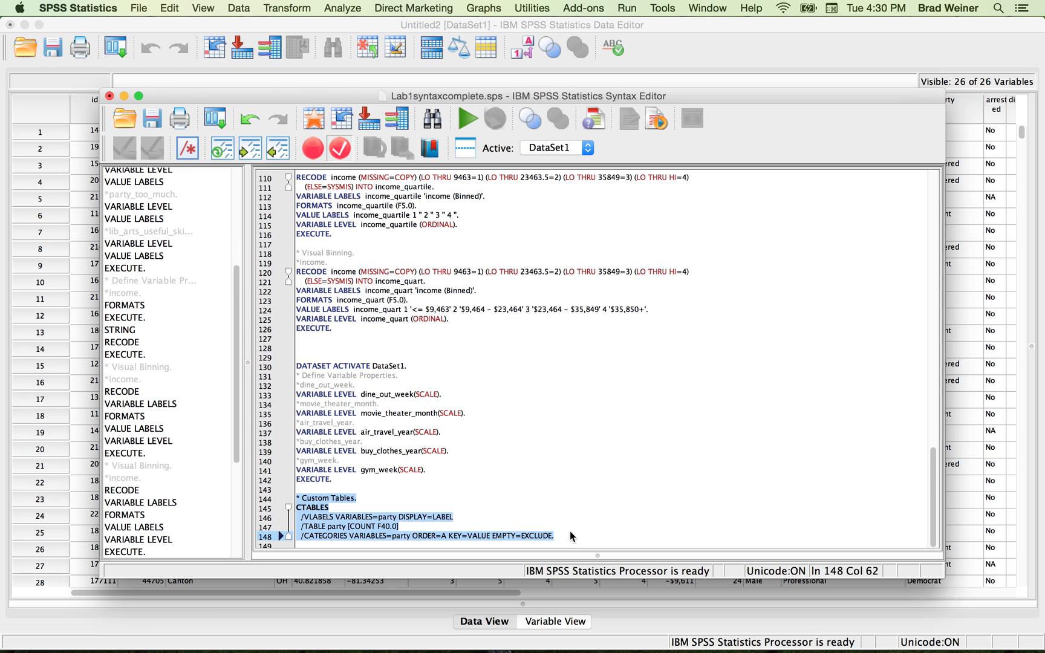
pyautogui.click(465, 117)
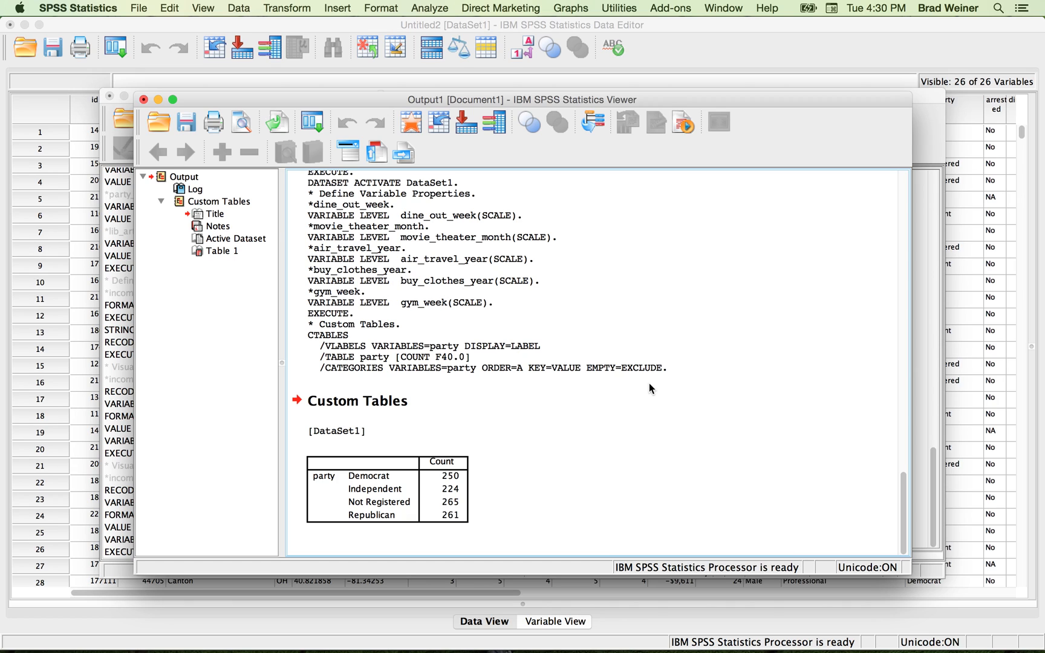
# - Reopen the custom table definition and add education_attainment as the column variable against party
pyautogui.click(440, 6)
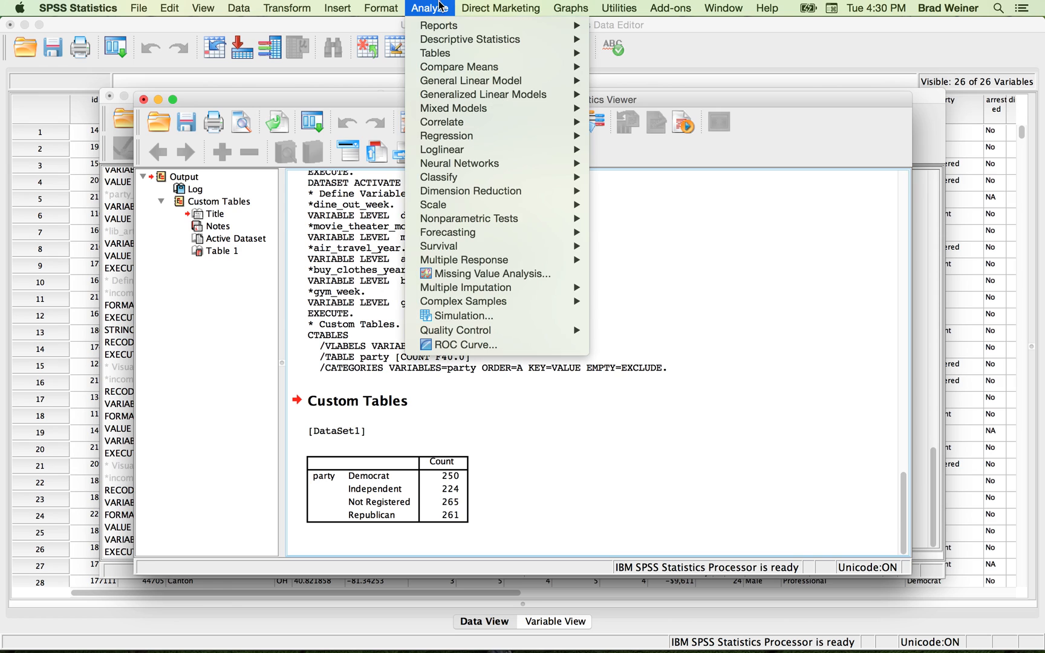
pyautogui.moveTo(500, 54)
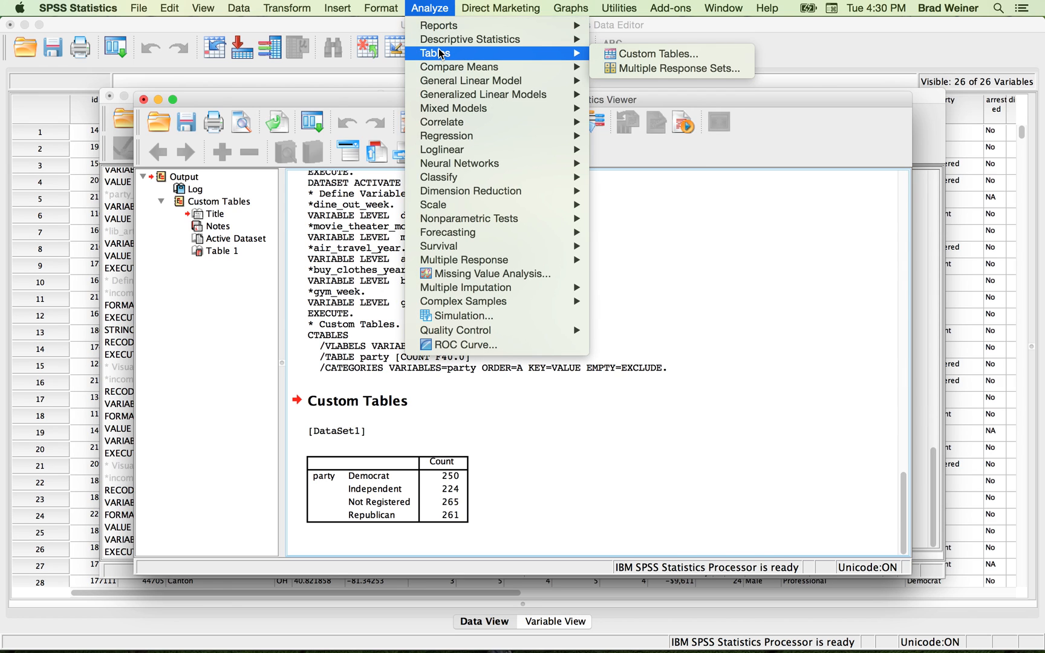
pyautogui.click(627, 58)
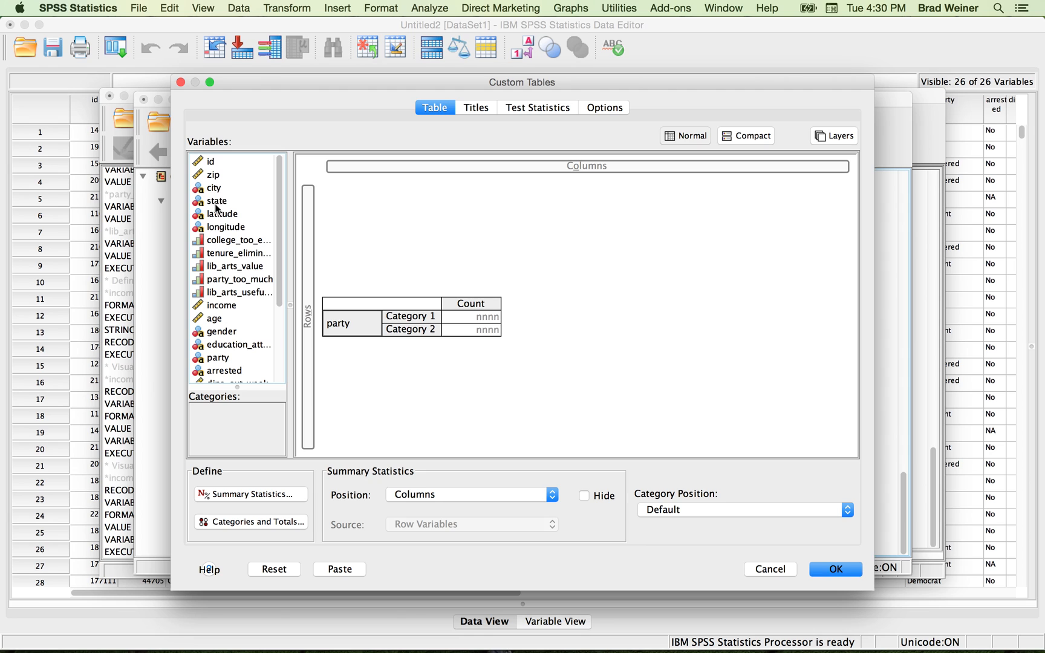
pyautogui.scroll(-5, 247, 320)
pyautogui.moveTo(236, 284); pyautogui.dragTo(524, 170)
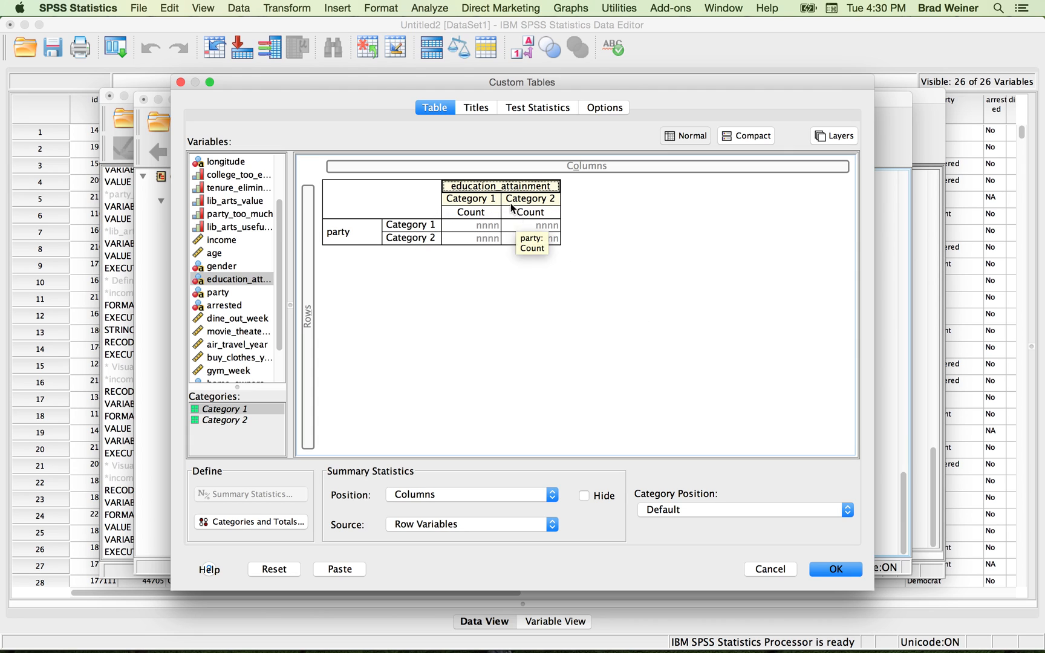
# - Paste the party by education_attainment table into the syntax file and run only that new CTABLES block
pyautogui.click(339, 572)
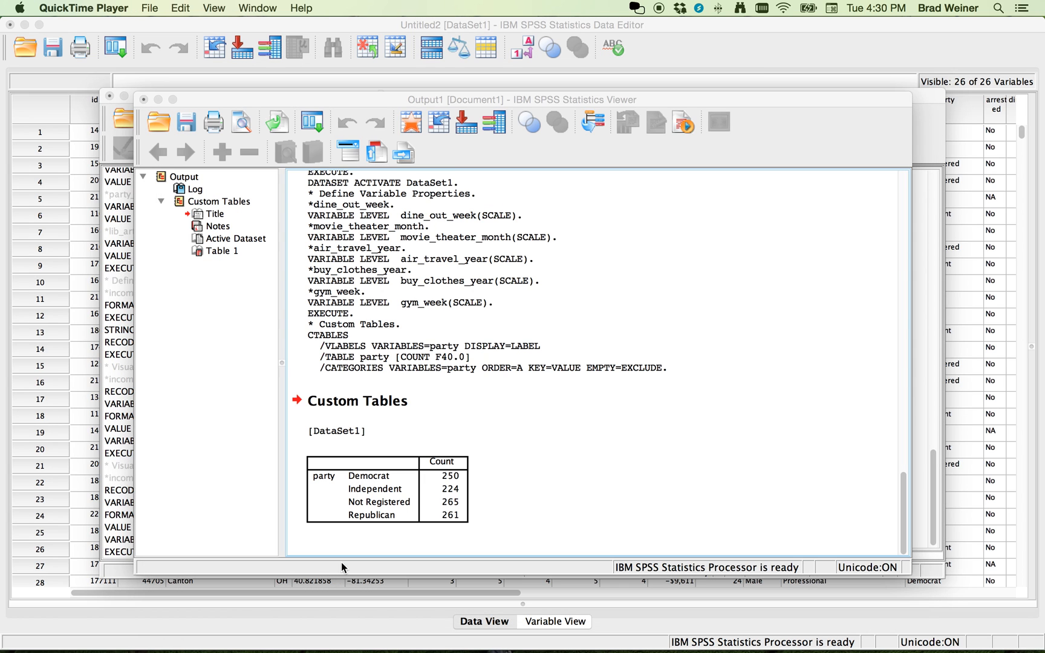
pyautogui.click(385, 411)
pyautogui.press('super+grave')
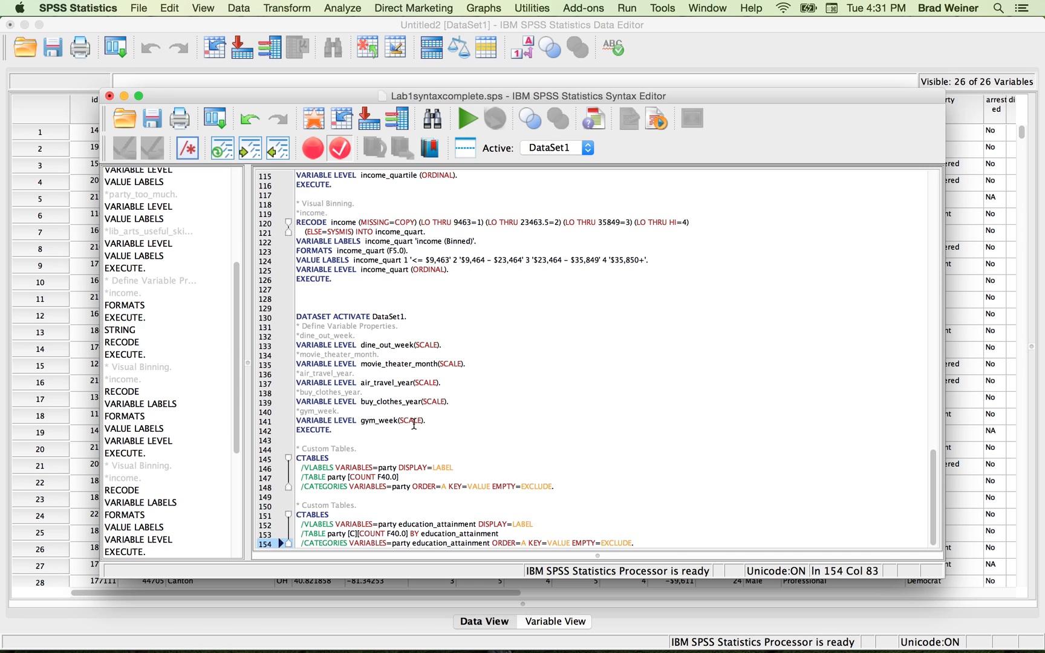
pyautogui.scroll(-1, 413, 408)
pyautogui.moveTo(297, 498); pyautogui.dragTo(658, 536)
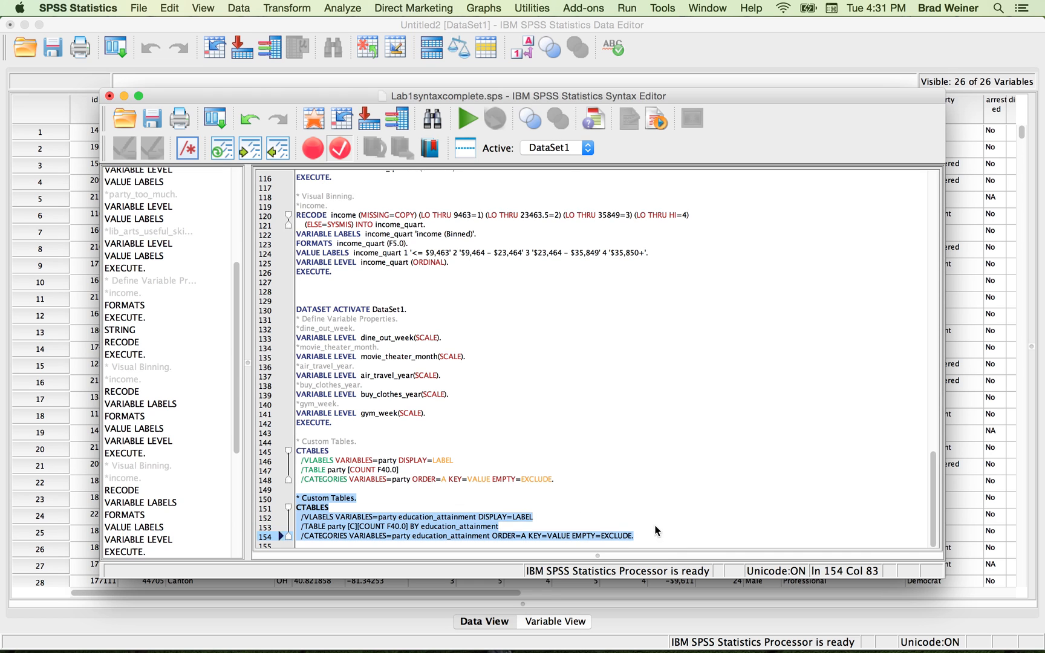
pyautogui.click(470, 121)
# - Move and enlarge the output window so the whole party by education_attainment table fits in view
pyautogui.scroll(-1, 597, 284)
pyautogui.hscroll(3, 544, 490)
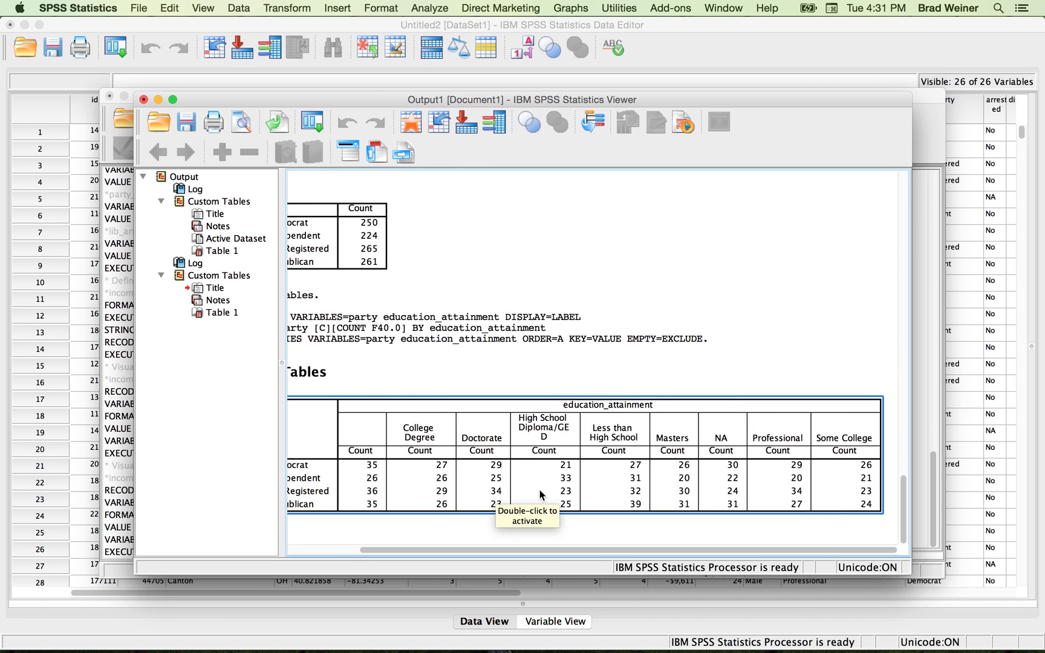
pyautogui.moveTo(438, 100); pyautogui.dragTo(310, 27)
pyautogui.moveTo(785, 501); pyautogui.dragTo(983, 577)
pyautogui.click(617, 507)
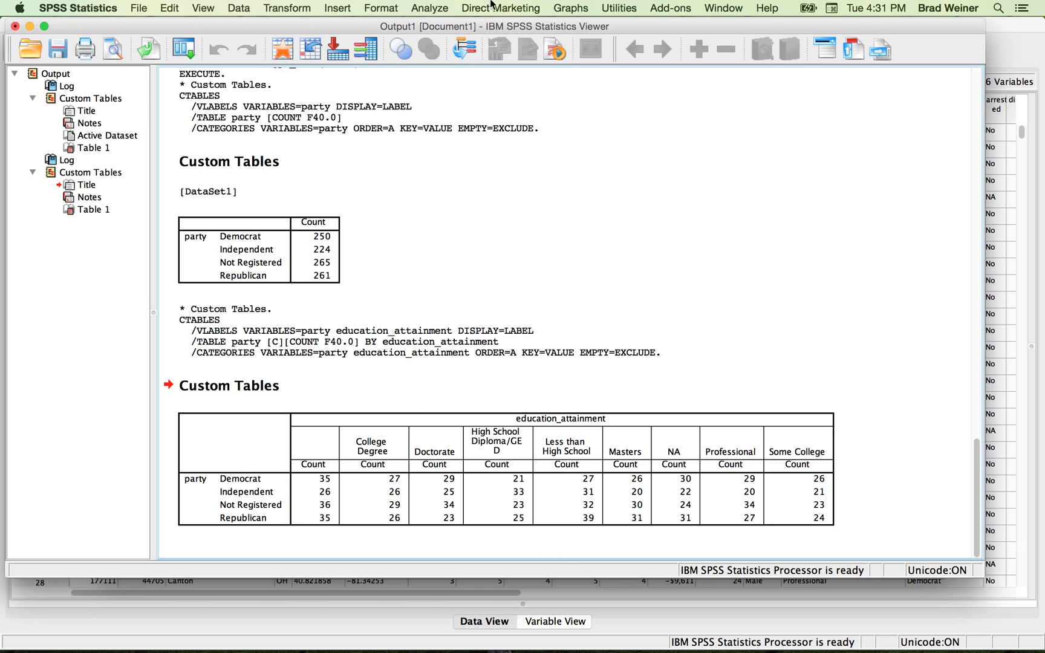
# - Add gender to the custom table, nested beneath education_attainment in the columns, keeping party in the rows
pyautogui.click(430, 8)
pyautogui.moveTo(442, 52)
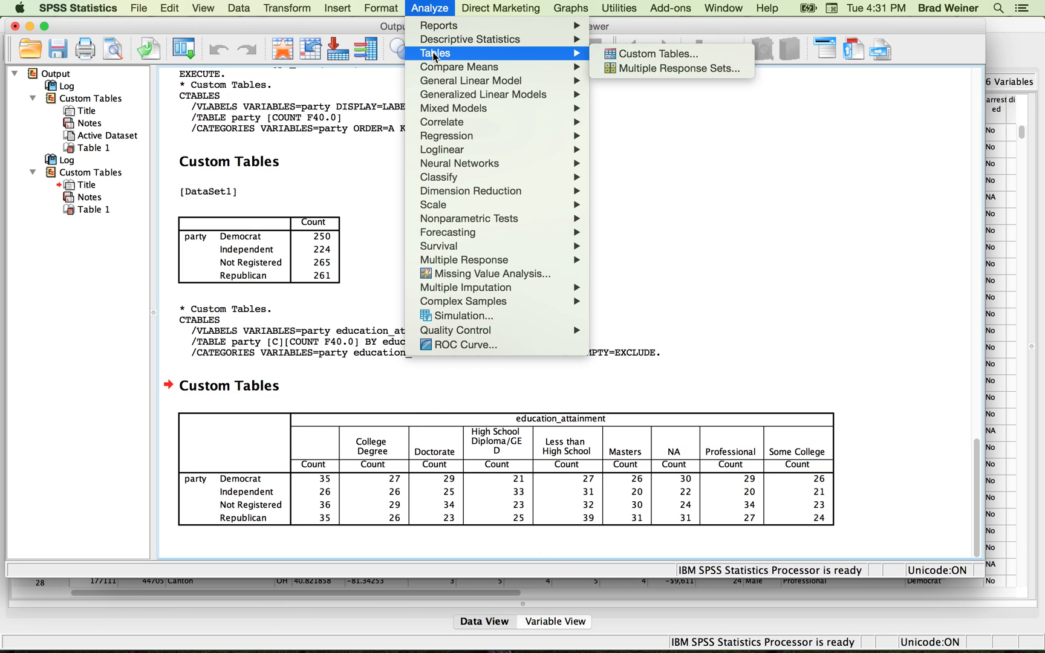
pyautogui.click(617, 52)
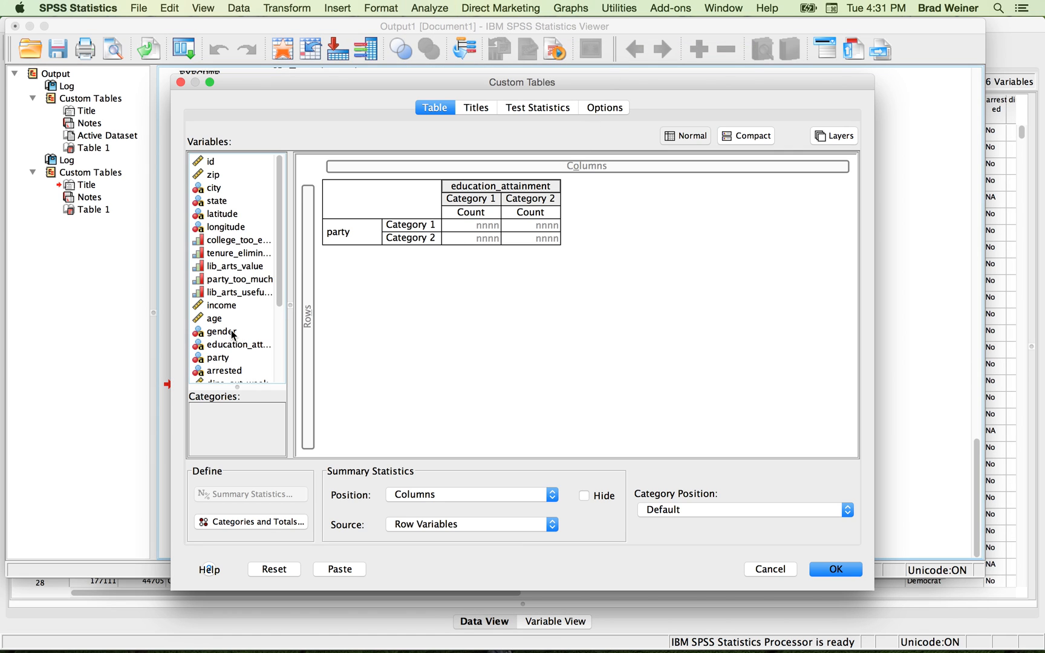
pyautogui.moveTo(229, 333); pyautogui.dragTo(329, 231)
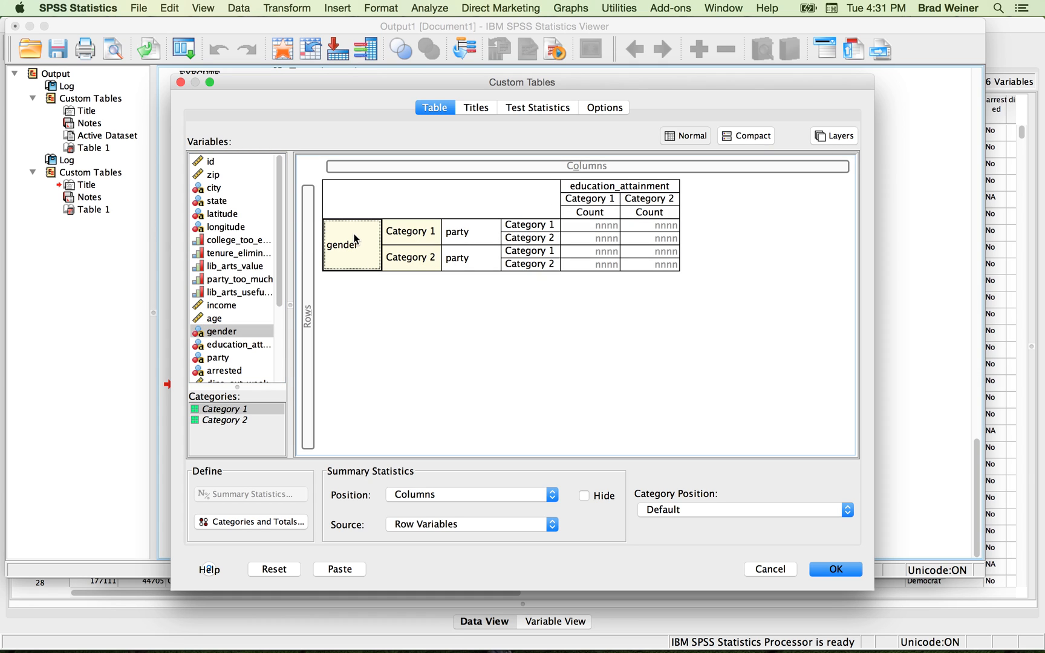
pyautogui.moveTo(355, 237); pyautogui.dragTo(505, 217)
pyautogui.click(491, 230)
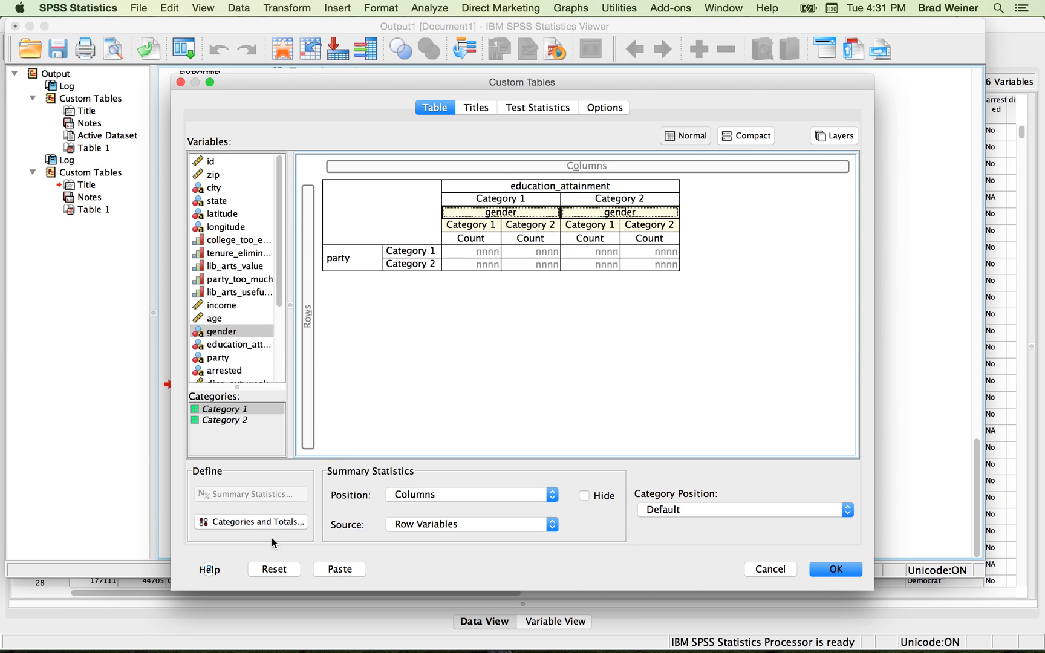
# - Paste the table with nested gender columns into the syntax file, run that block and look across its output
pyautogui.click(333, 570)
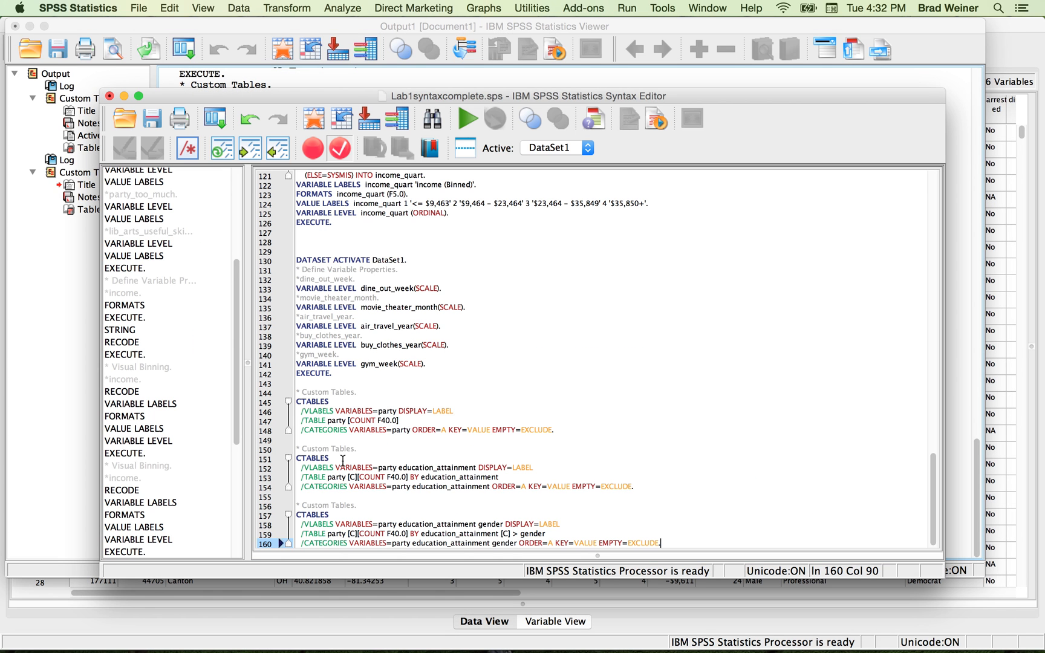
pyautogui.moveTo(298, 500); pyautogui.dragTo(706, 531)
pyautogui.click(458, 124)
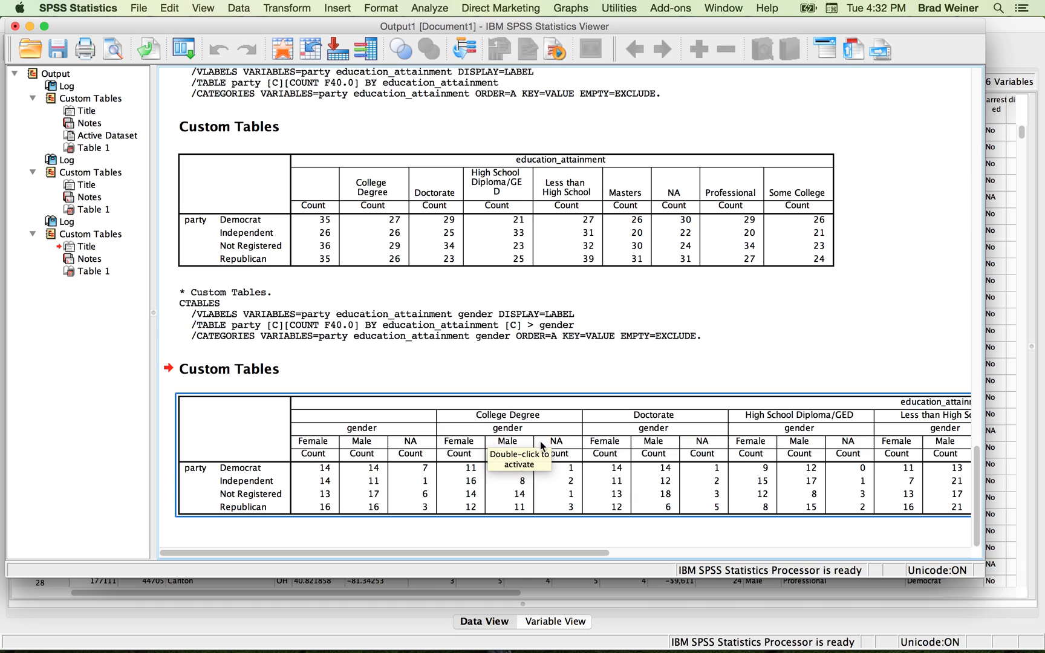
pyautogui.hscroll(3, 538, 447)
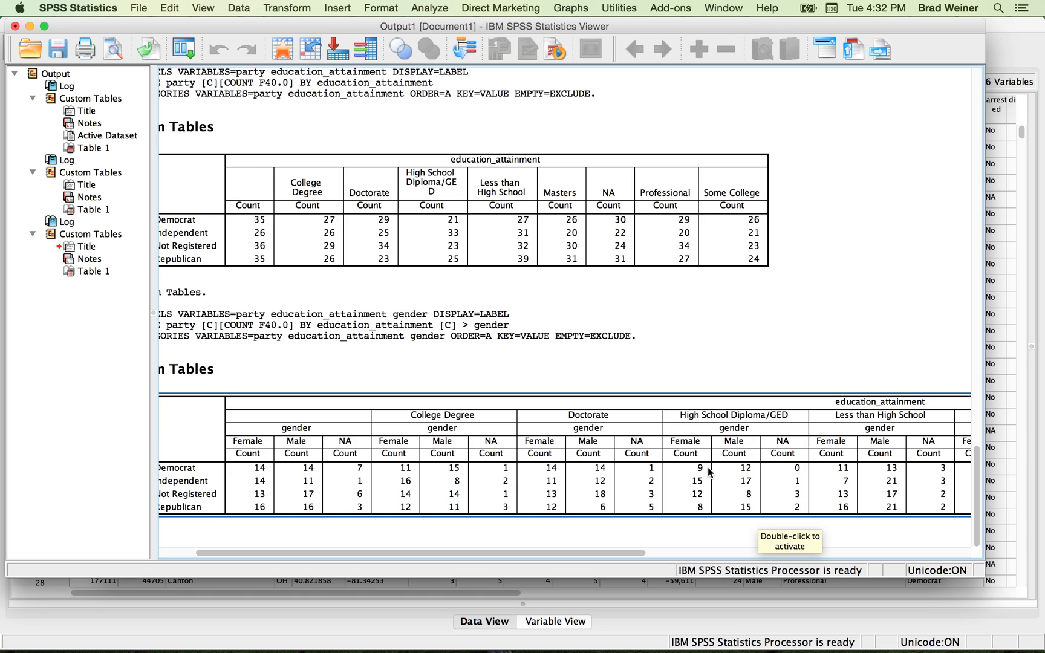
pyautogui.hscroll(9, 756, 495)
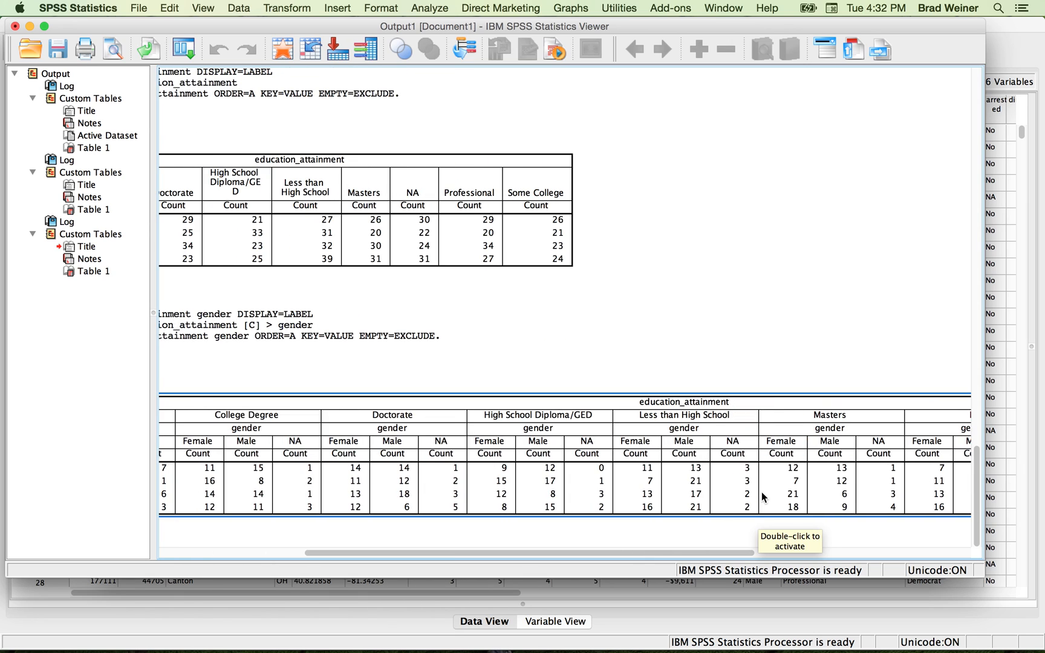
# - Remove gender and education_attainment from the custom table's columns, keeping only party in the rows
pyautogui.click(429, 8)
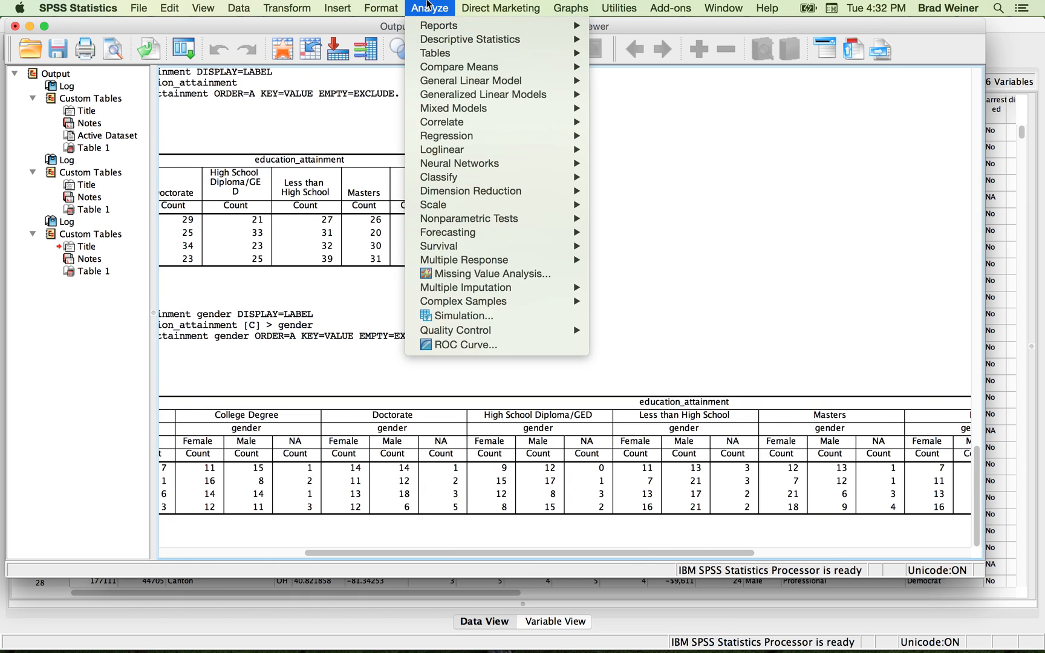
pyautogui.moveTo(441, 53)
pyautogui.click(581, 53)
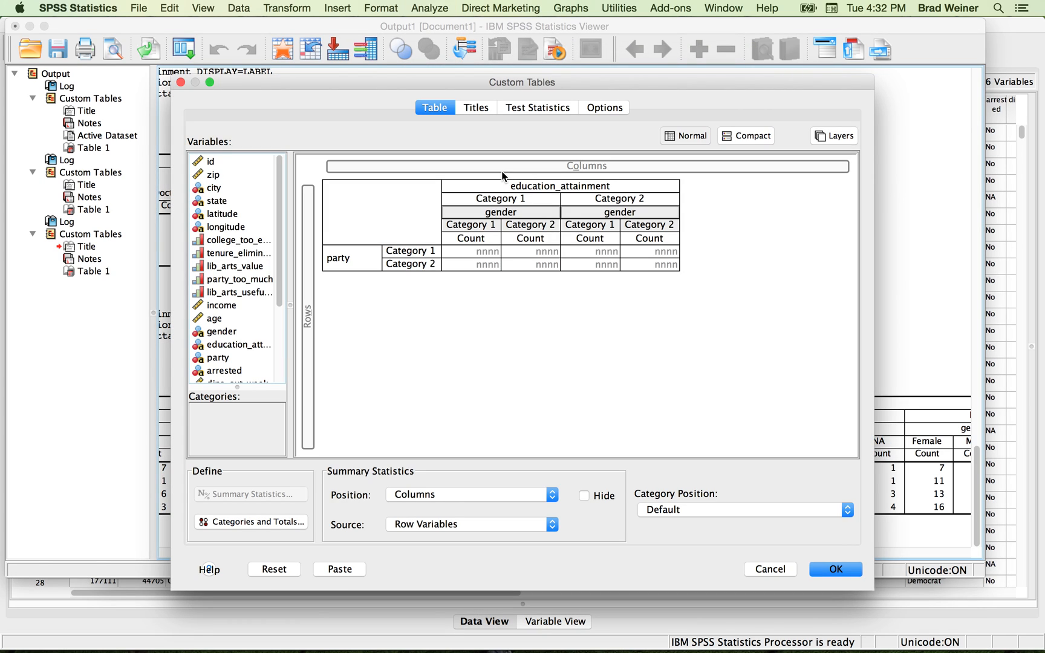
pyautogui.moveTo(501, 211); pyautogui.dragTo(235, 226)
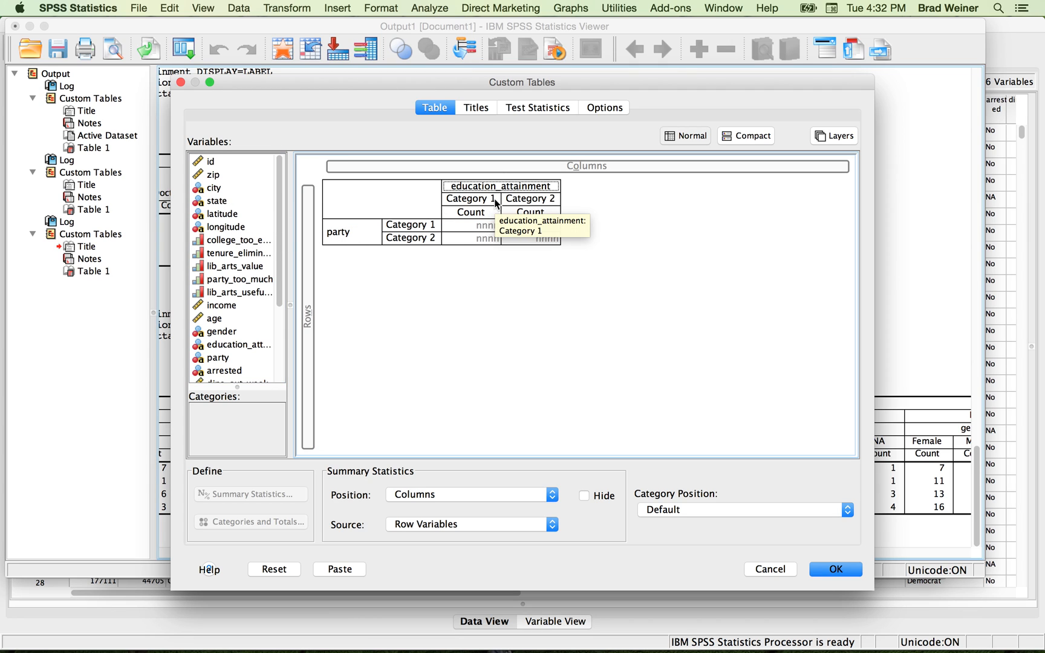
pyautogui.moveTo(497, 202); pyautogui.dragTo(227, 211)
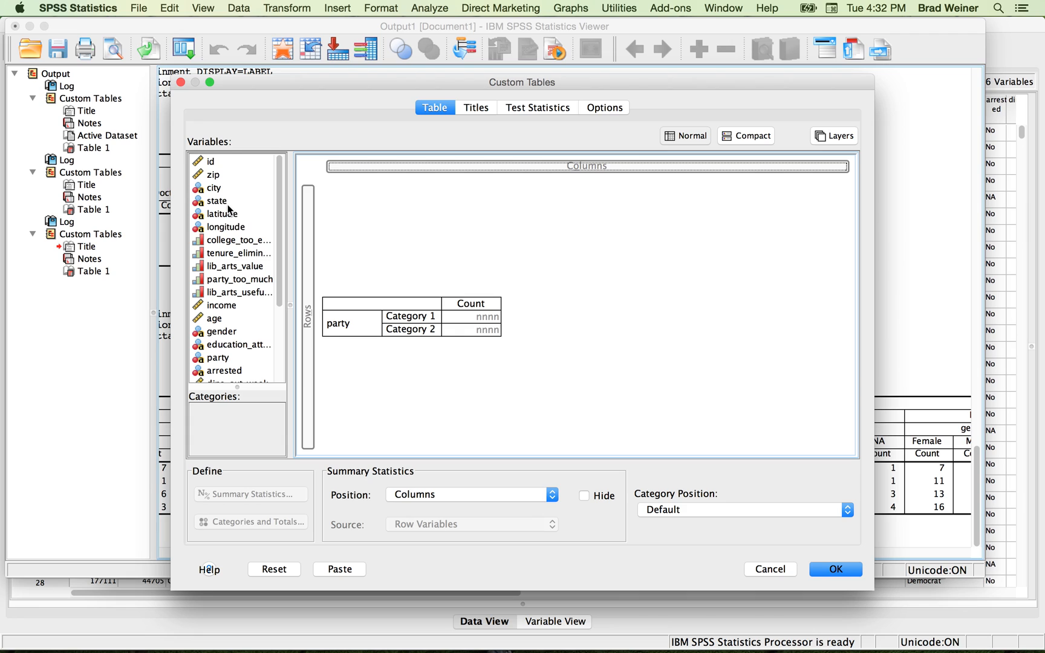
# - Add Column N % after Count in the summary statistics for party and apply it to the selection
pyautogui.click(415, 328)
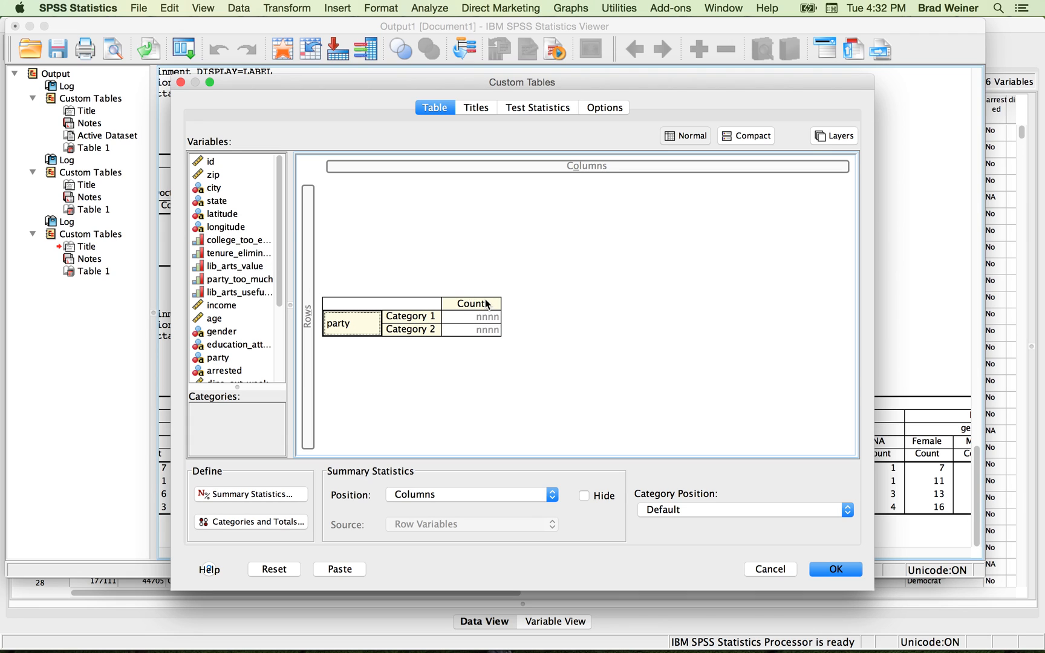
pyautogui.click(277, 495)
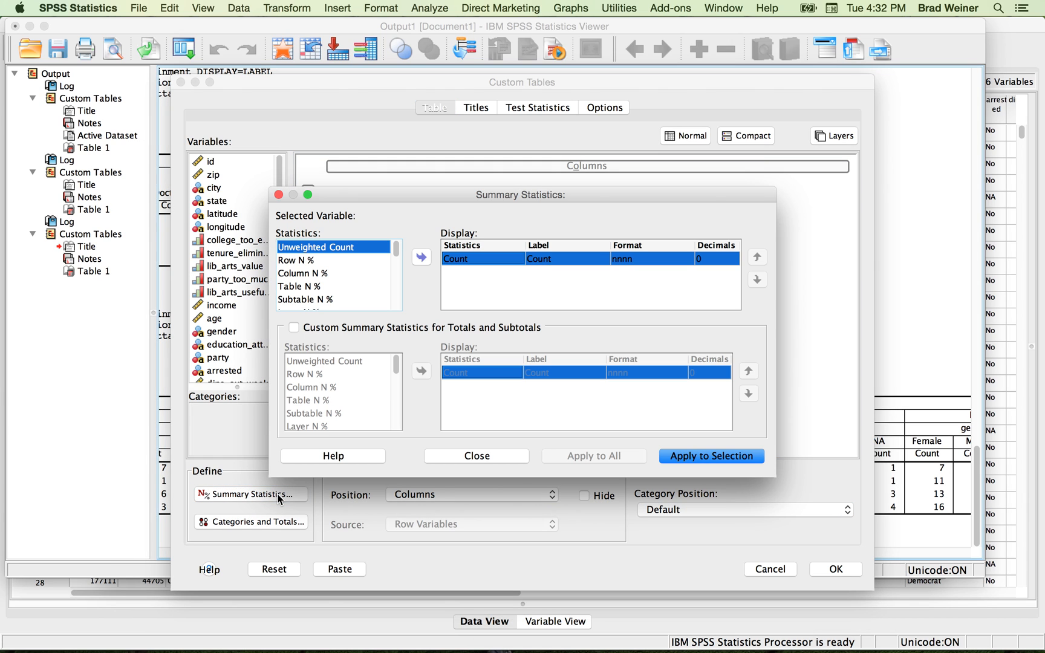
pyautogui.moveTo(325, 273)
pyautogui.mouseDown()
pyautogui.moveTo(327, 312)
pyautogui.moveTo(316, 276)
pyautogui.mouseUp()
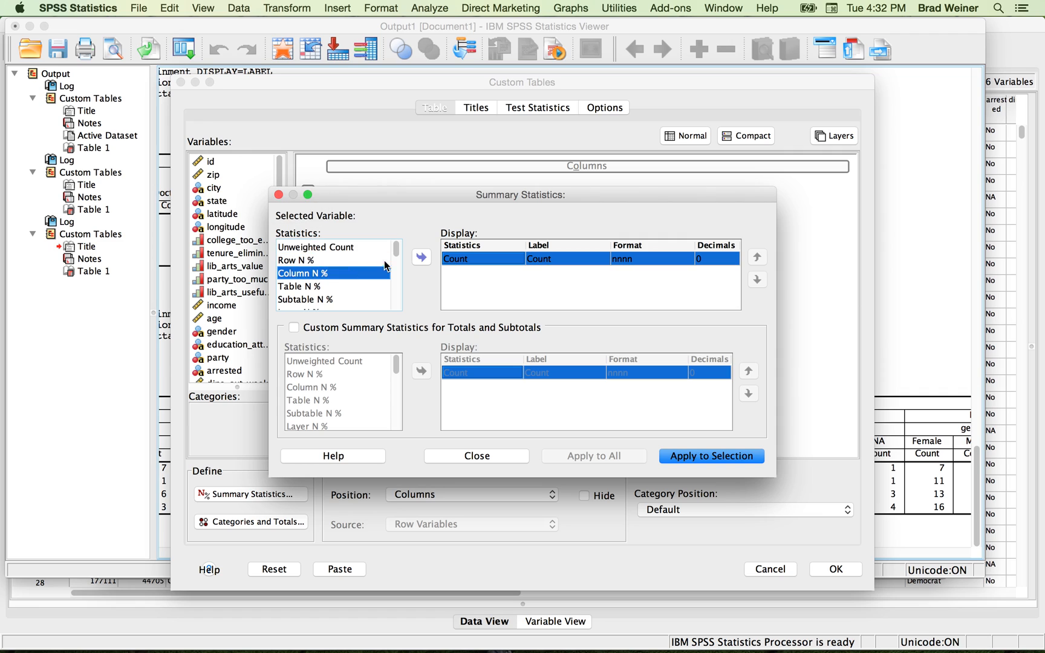
pyautogui.click(422, 258)
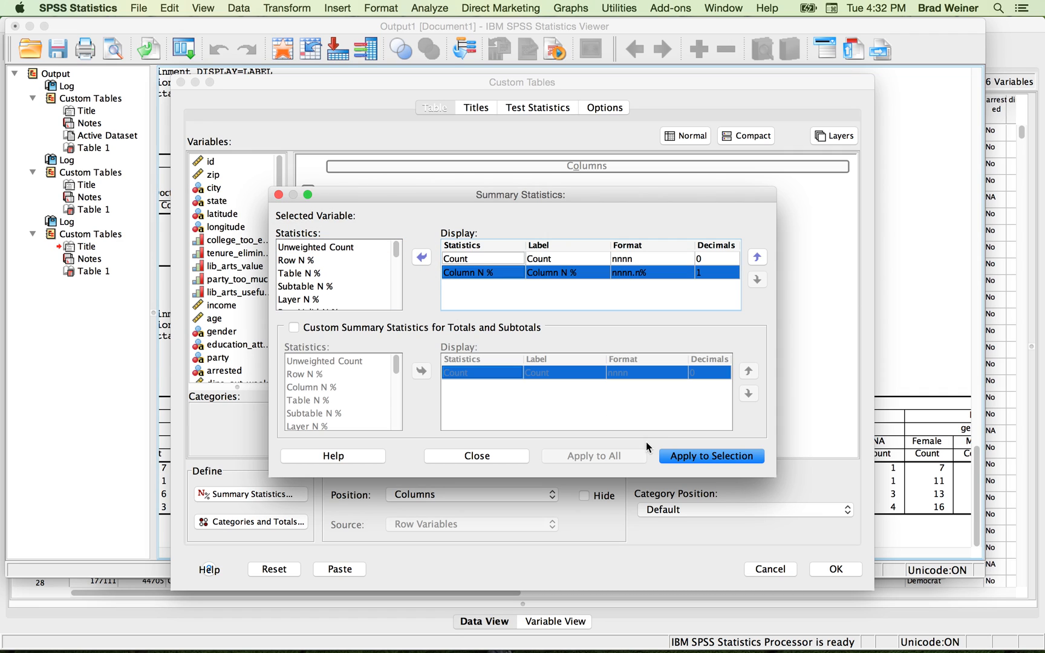
pyautogui.click(696, 460)
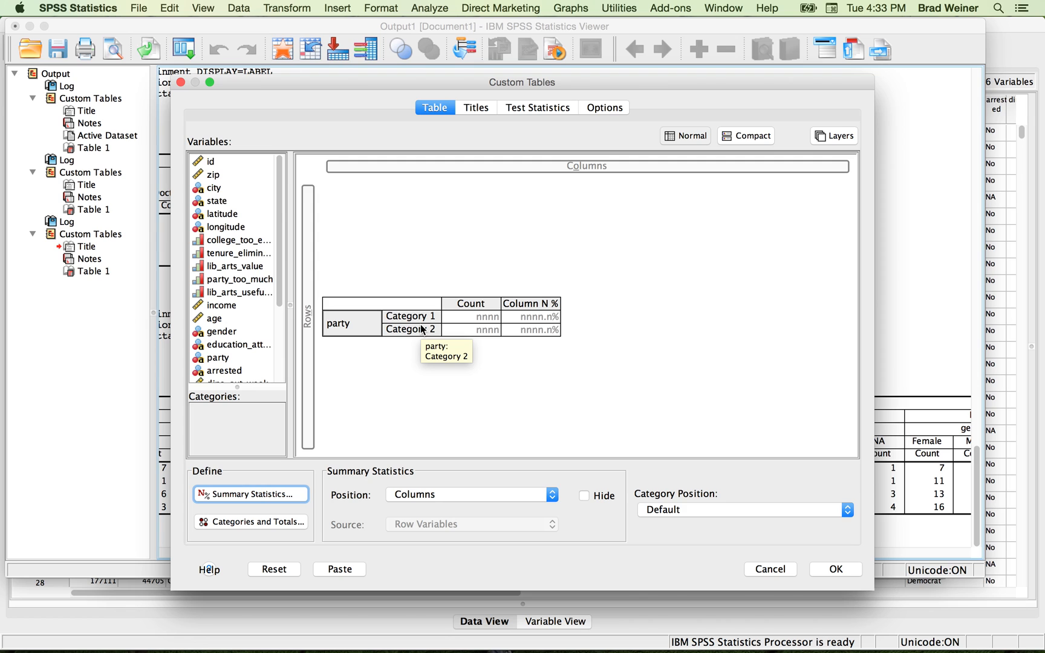
# - Paste the party table with Count and Column N % into the syntax file and run only that block
pyautogui.click(351, 570)
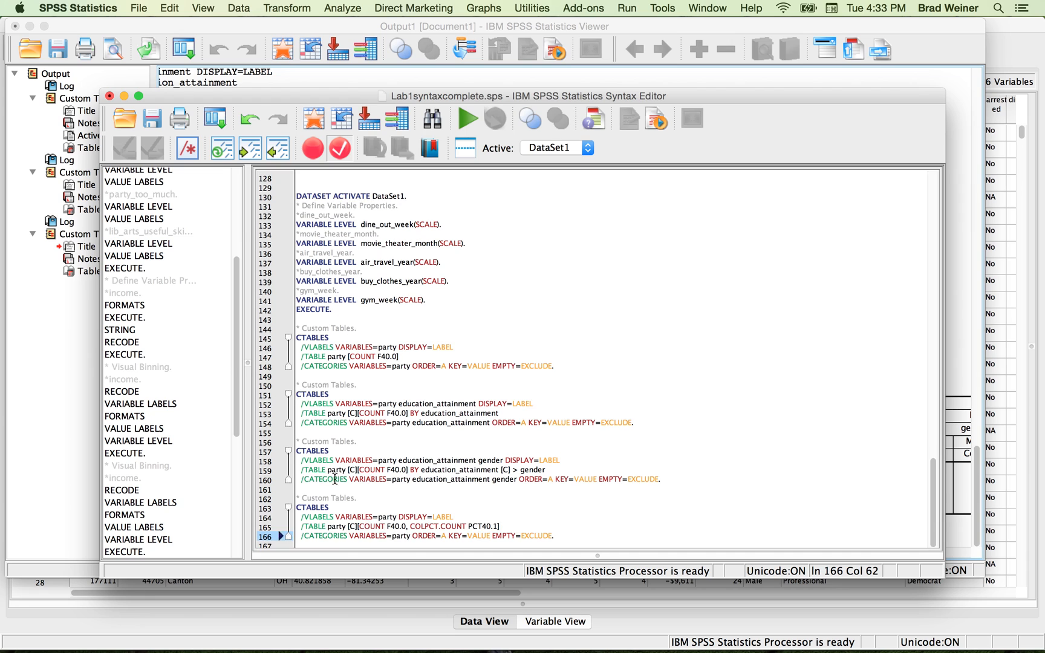
pyautogui.moveTo(298, 494); pyautogui.dragTo(563, 546)
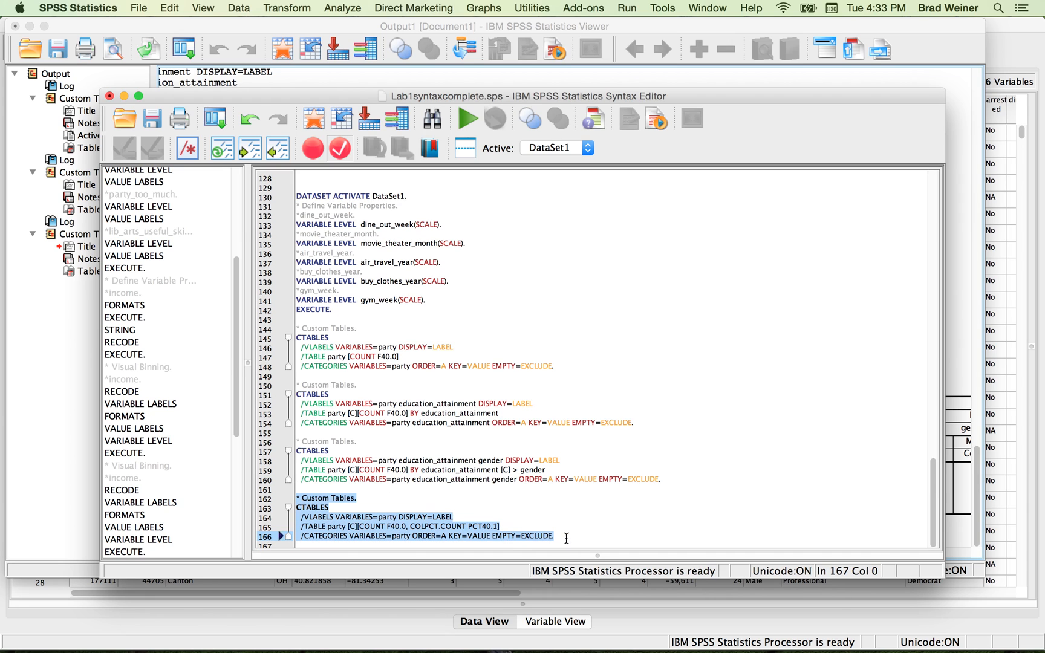
pyautogui.click(474, 120)
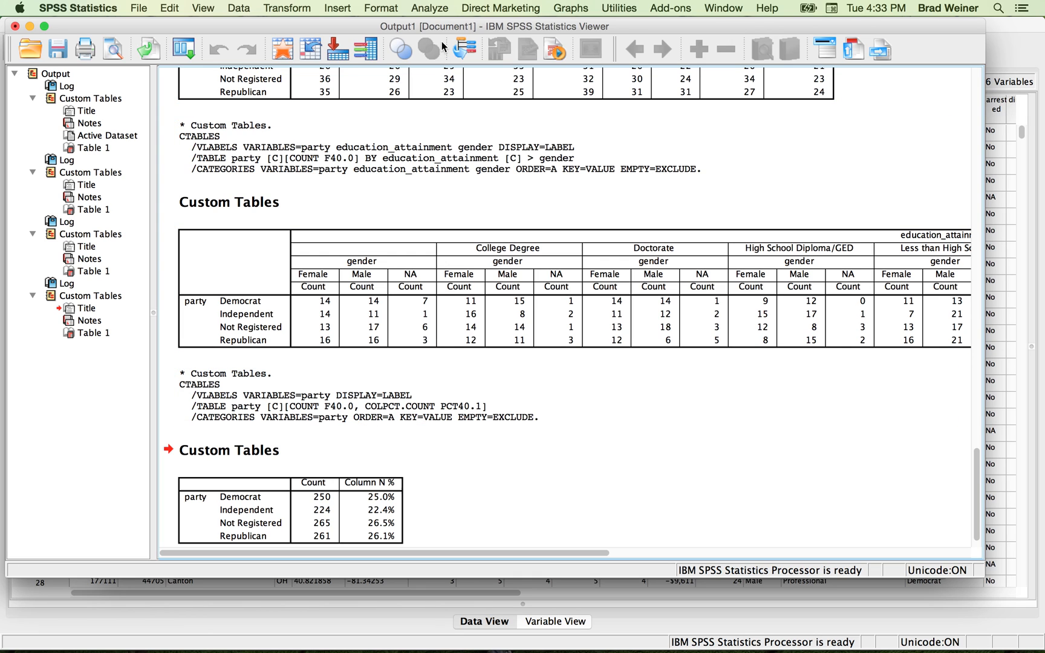
# - Reopen the Custom Tables definition for the party table
pyautogui.click(430, 9)
pyautogui.moveTo(436, 53)
pyautogui.click(653, 55)
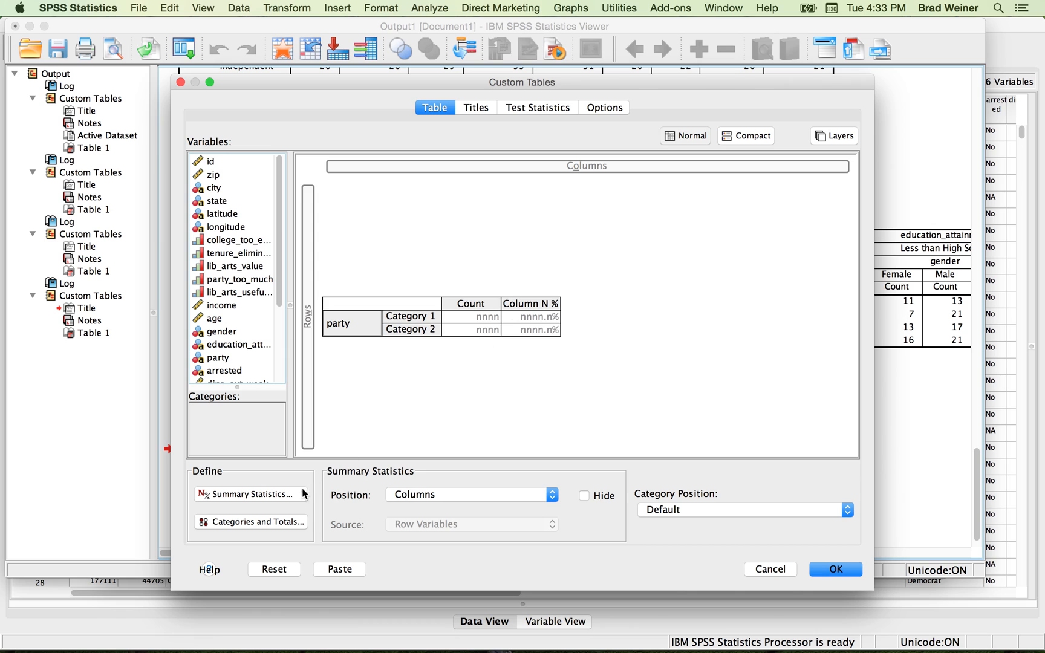
pyautogui.click(433, 320)
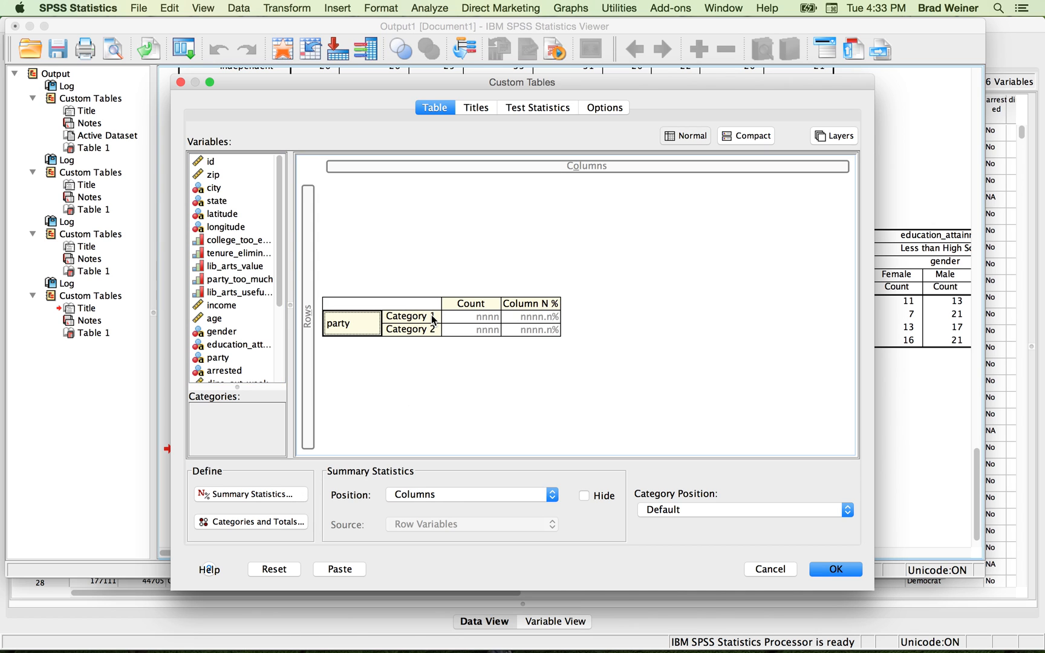
pyautogui.click(295, 522)
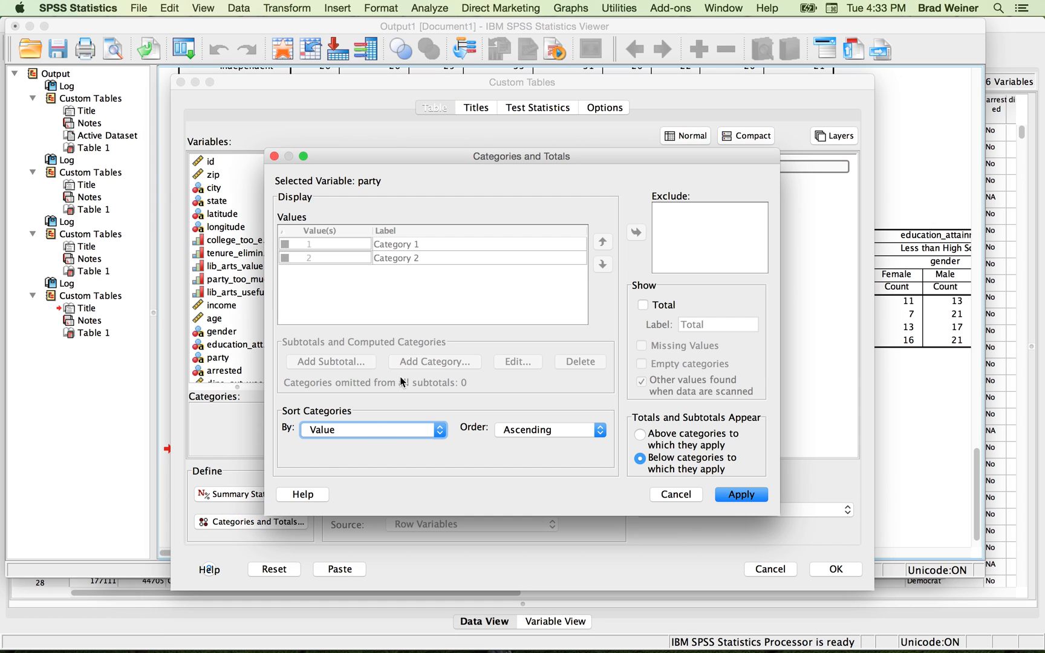
pyautogui.click(687, 495)
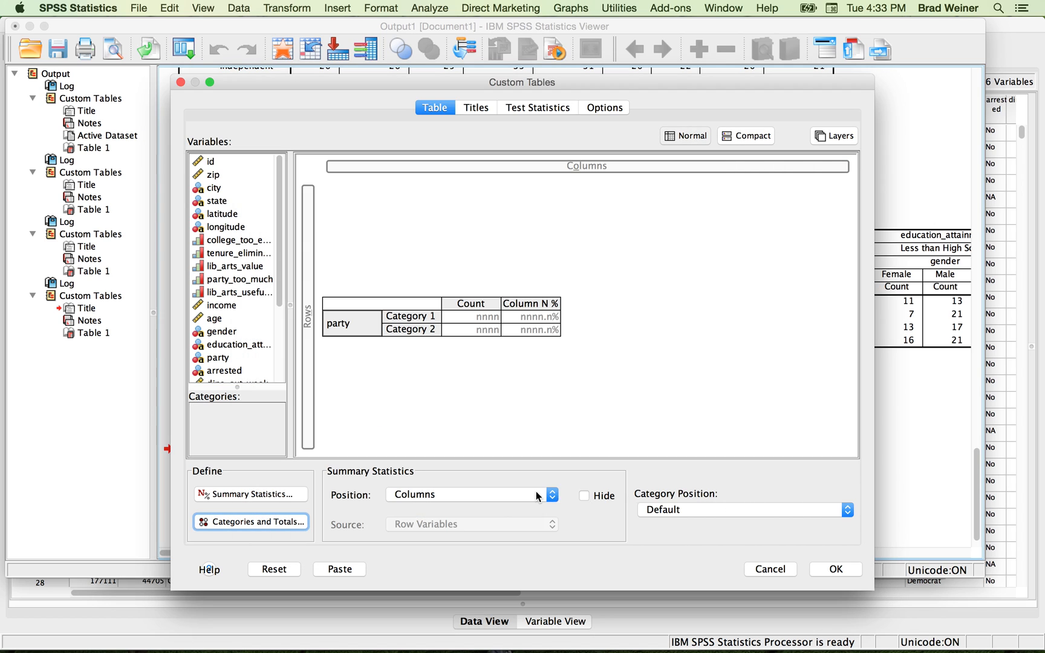
# - Remove Count from the summary statistics for party, keeping only Column N %, and apply it to the selection
pyautogui.click(470, 316)
pyautogui.click(283, 493)
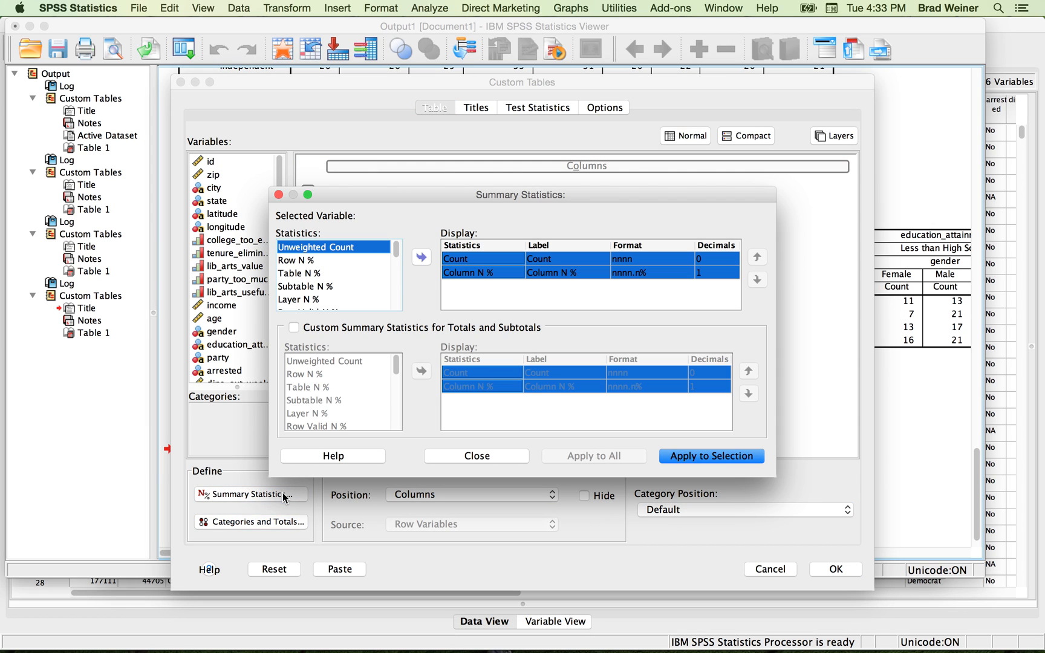
pyautogui.click(462, 259)
pyautogui.click(422, 257)
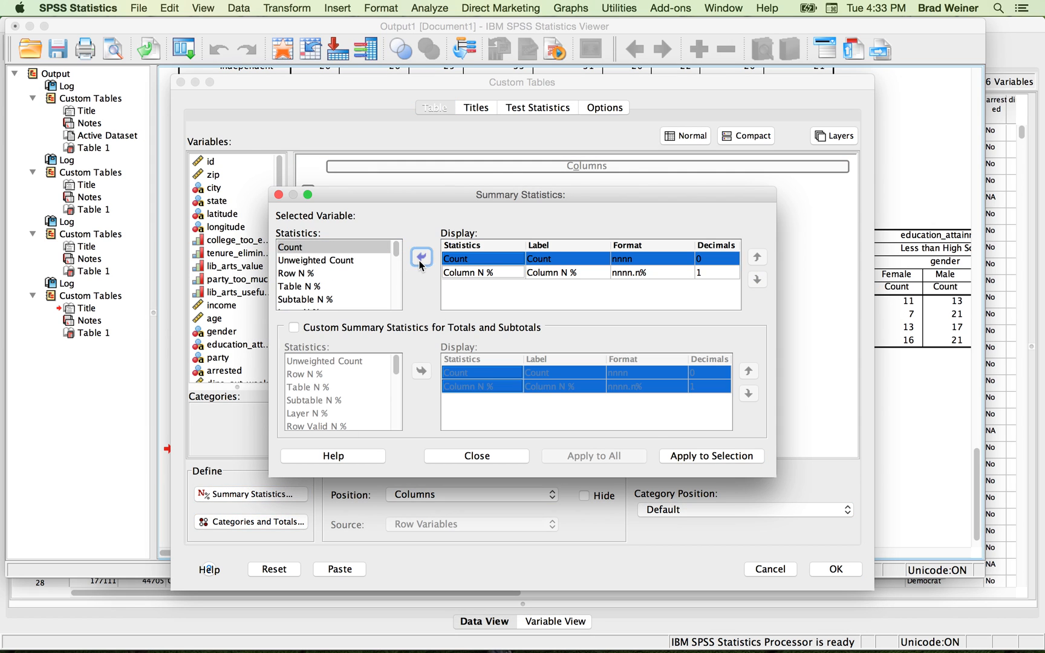
pyautogui.scroll(-5, 352, 290)
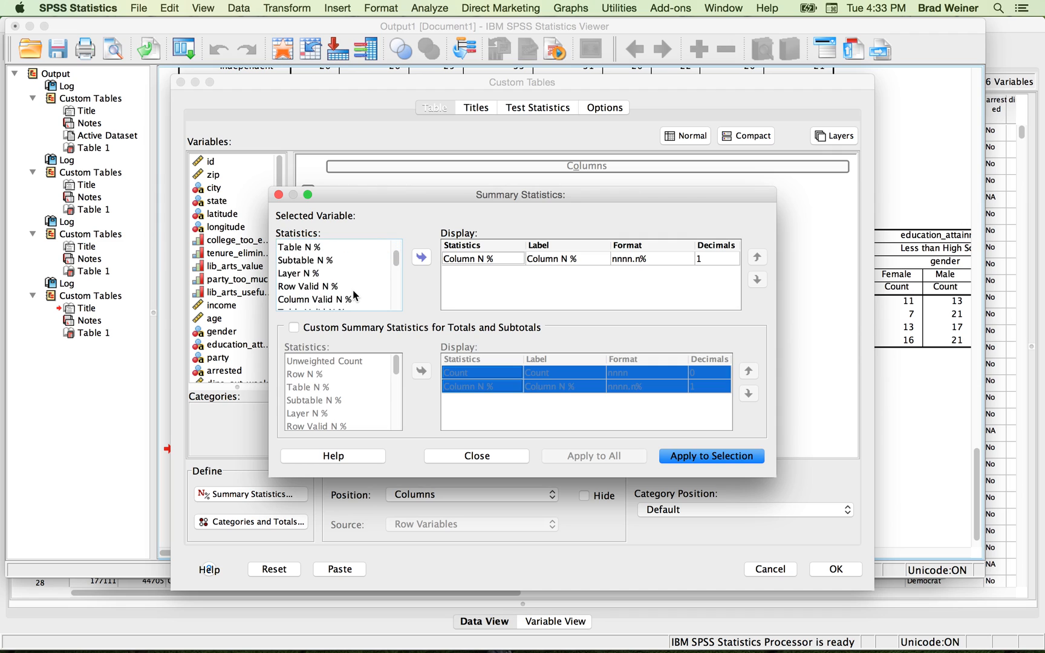
pyautogui.click(696, 459)
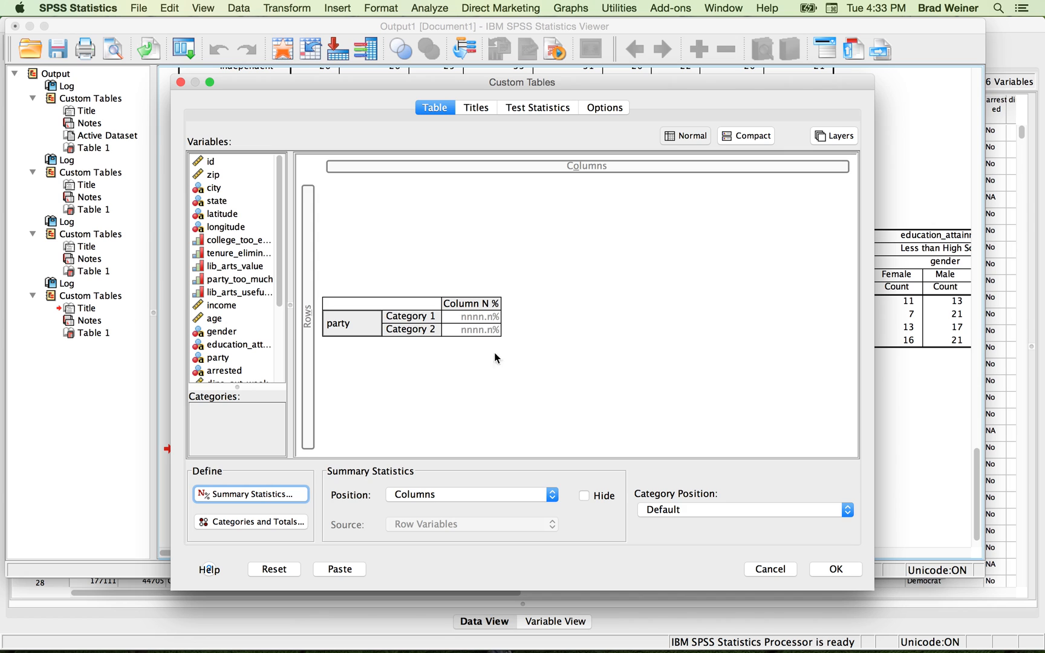
# - Paste the party table with only Column N % into the syntax file, run that block and look over the output tables
pyautogui.click(340, 570)
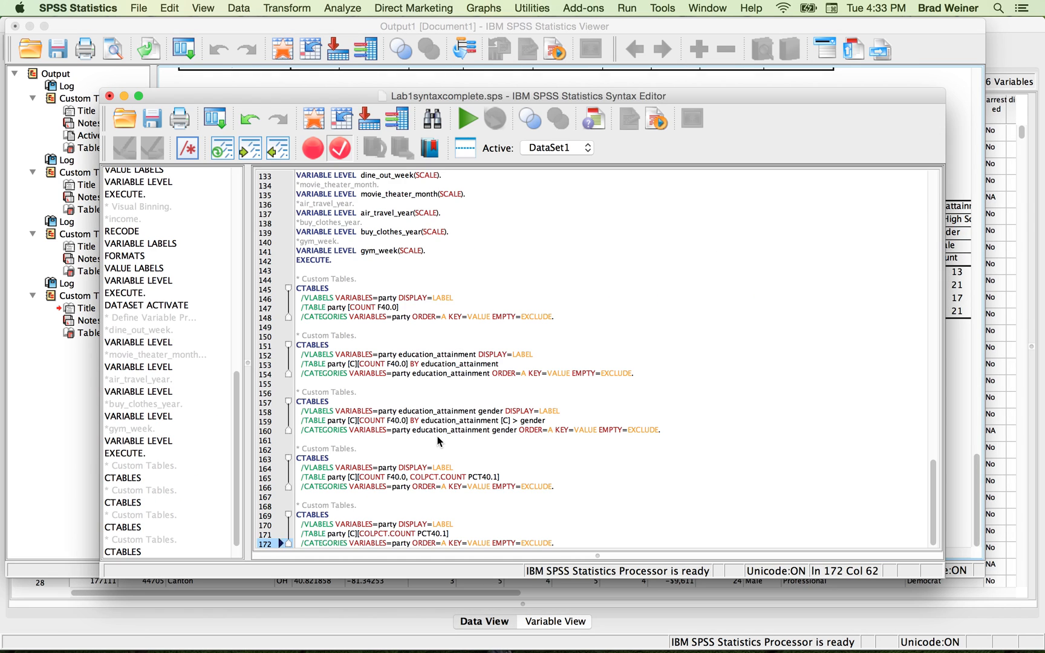
pyautogui.moveTo(297, 506); pyautogui.dragTo(600, 536)
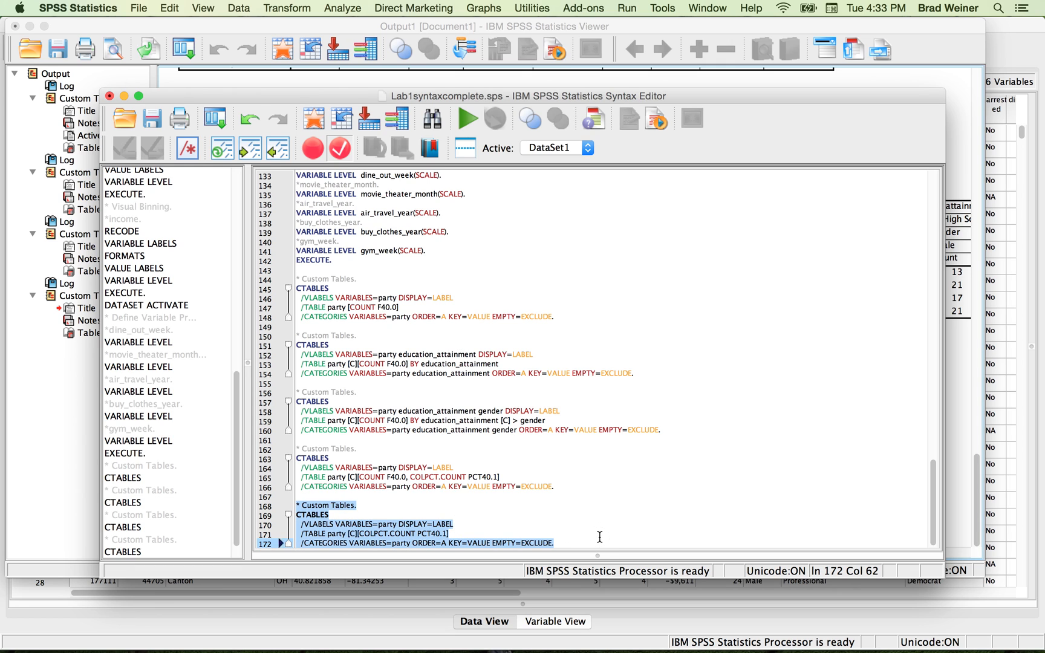
pyautogui.click(467, 119)
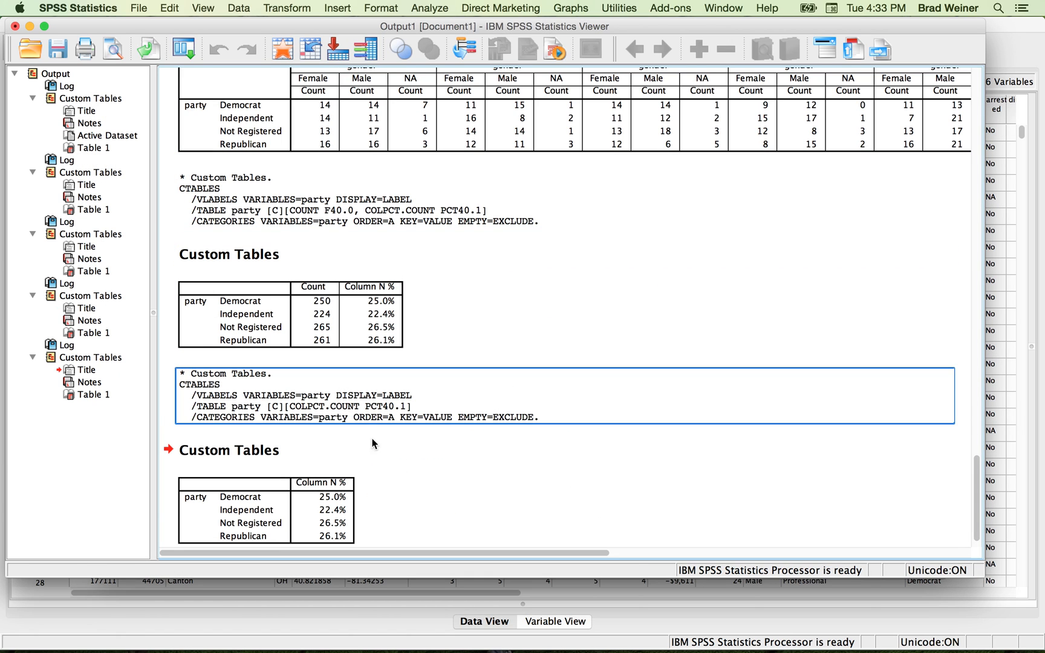
pyautogui.click(389, 337)
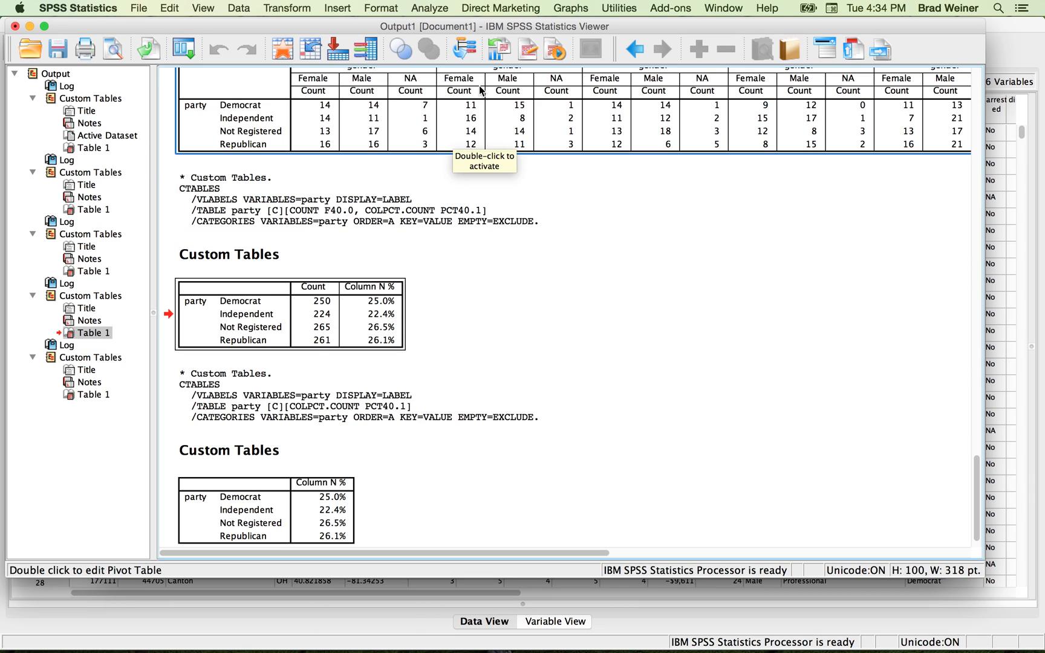
# - Bring the Custom Tables definition back up for the percentage-only party table
pyautogui.click(430, 8)
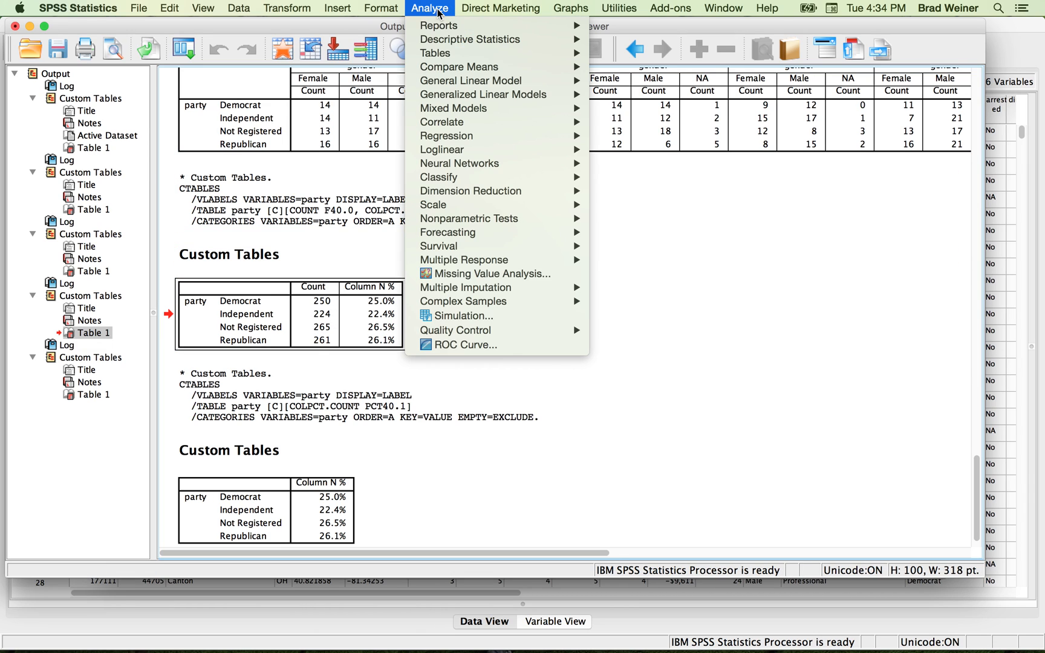
pyautogui.moveTo(439, 52)
pyautogui.click(653, 52)
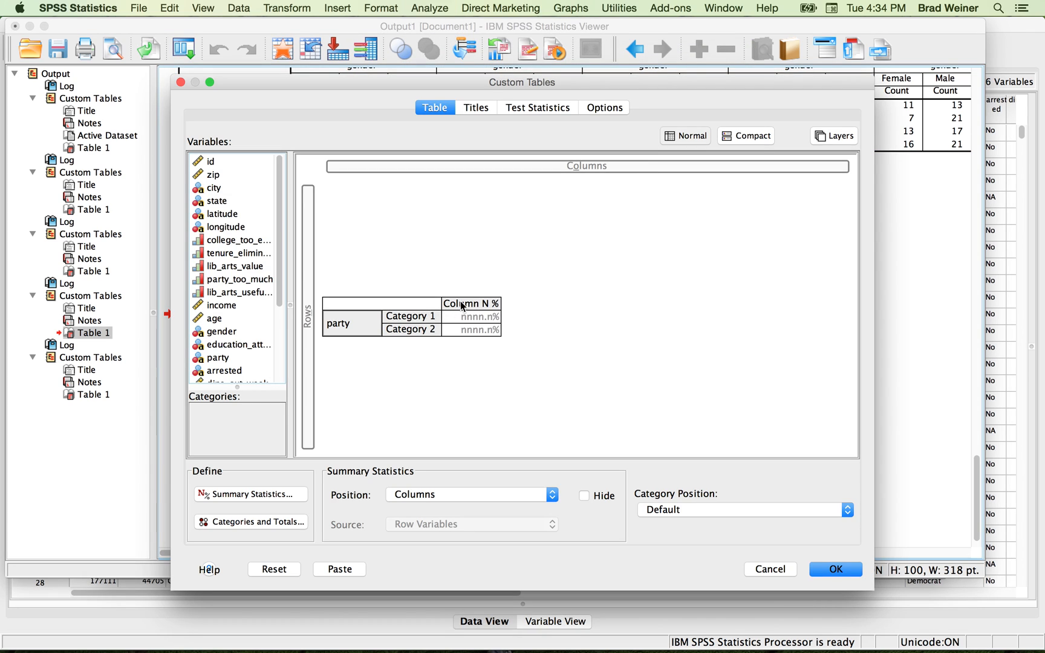
# - Add gender to the columns of the Column N % table and select party in the rows
pyautogui.scroll(-3, 236, 322)
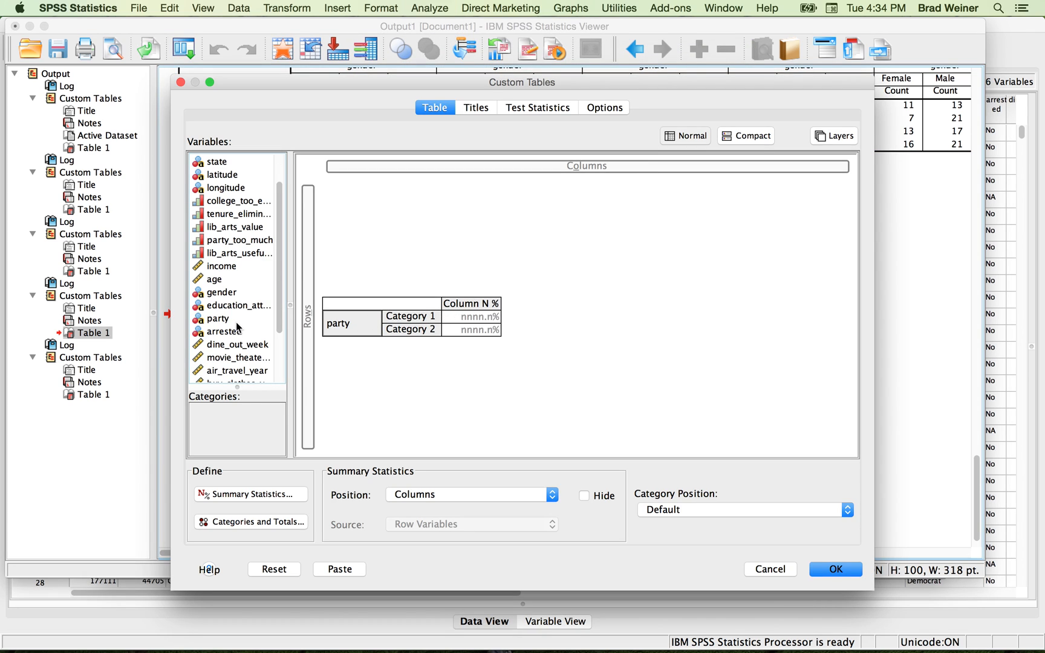
pyautogui.moveTo(219, 292); pyautogui.dragTo(548, 172)
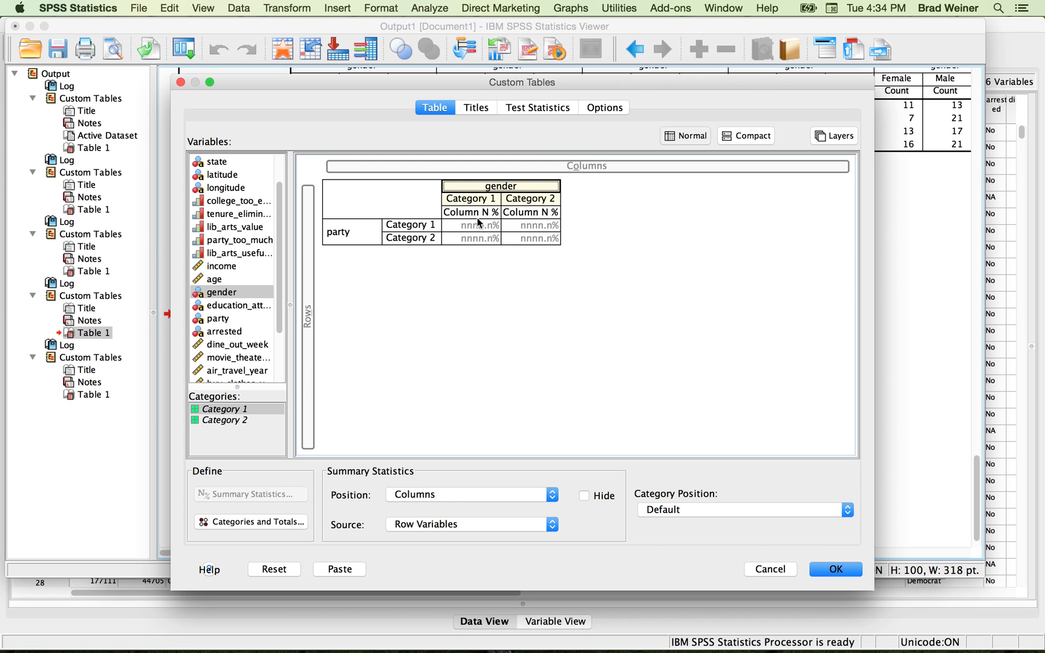
pyautogui.click(412, 225)
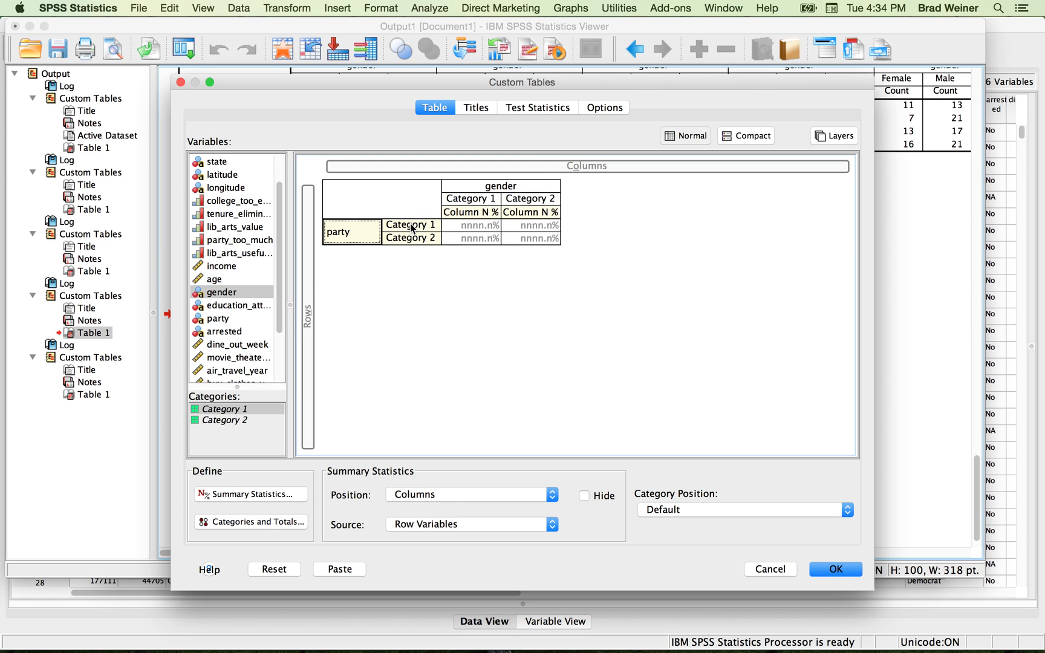
# - Reset all tabs of the custom table and rebuild it with party in the rows and gender in the columns
pyautogui.click(275, 570)
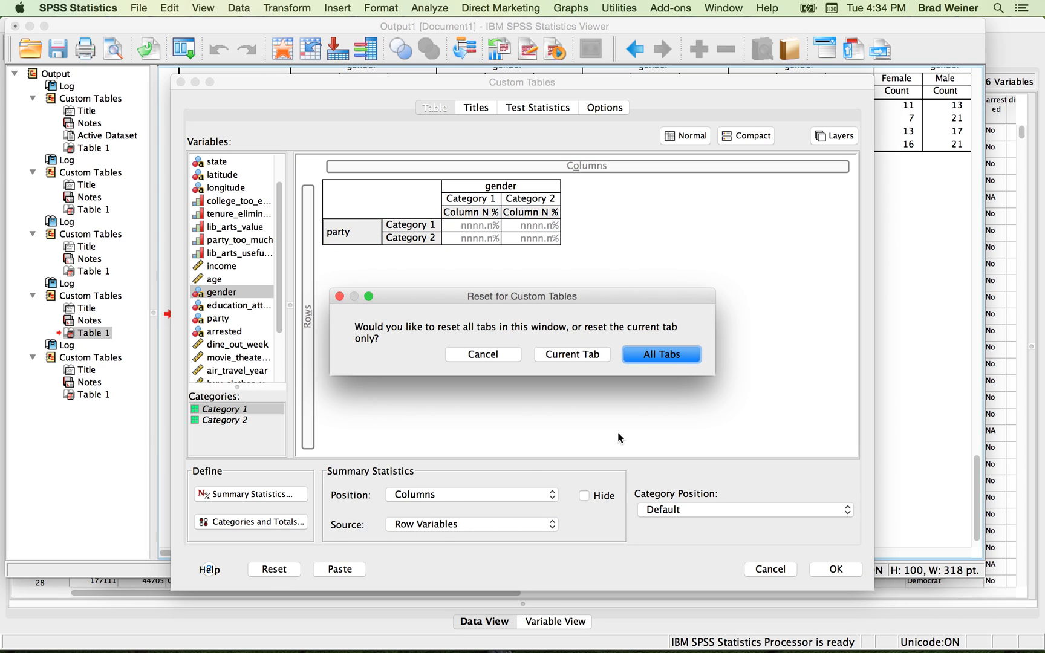
pyautogui.click(664, 357)
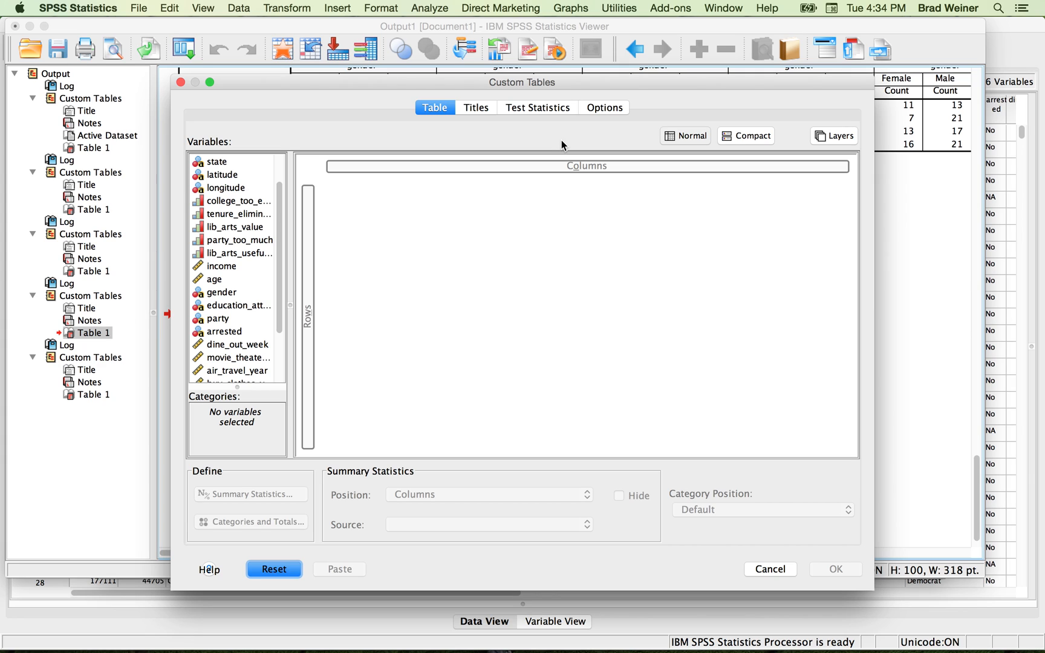
pyautogui.moveTo(216, 319); pyautogui.dragTo(311, 303)
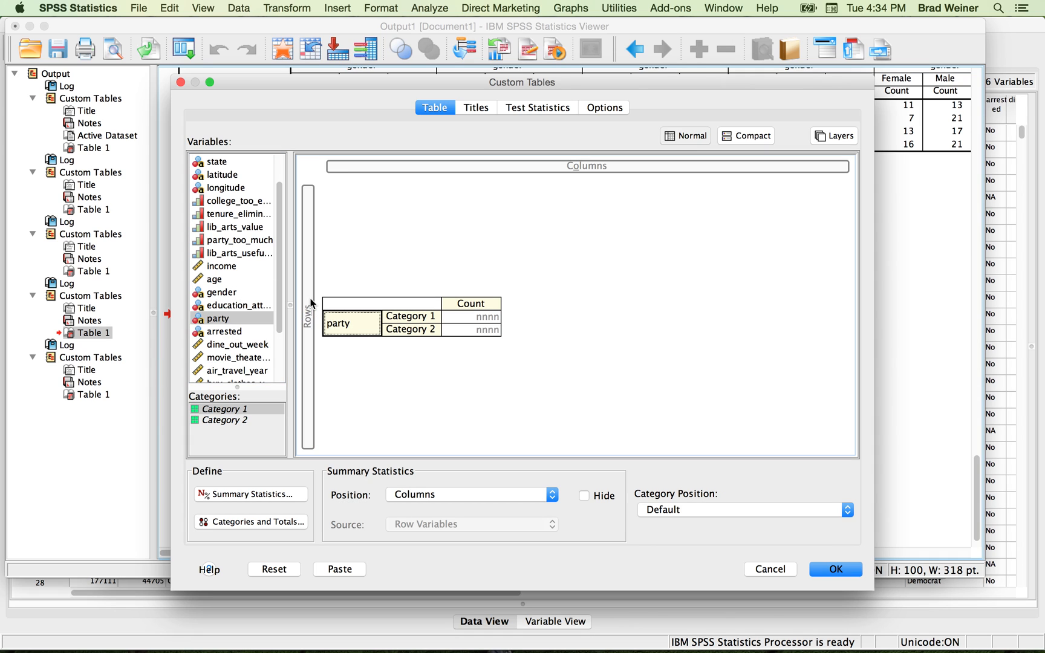
pyautogui.moveTo(221, 292); pyautogui.dragTo(540, 168)
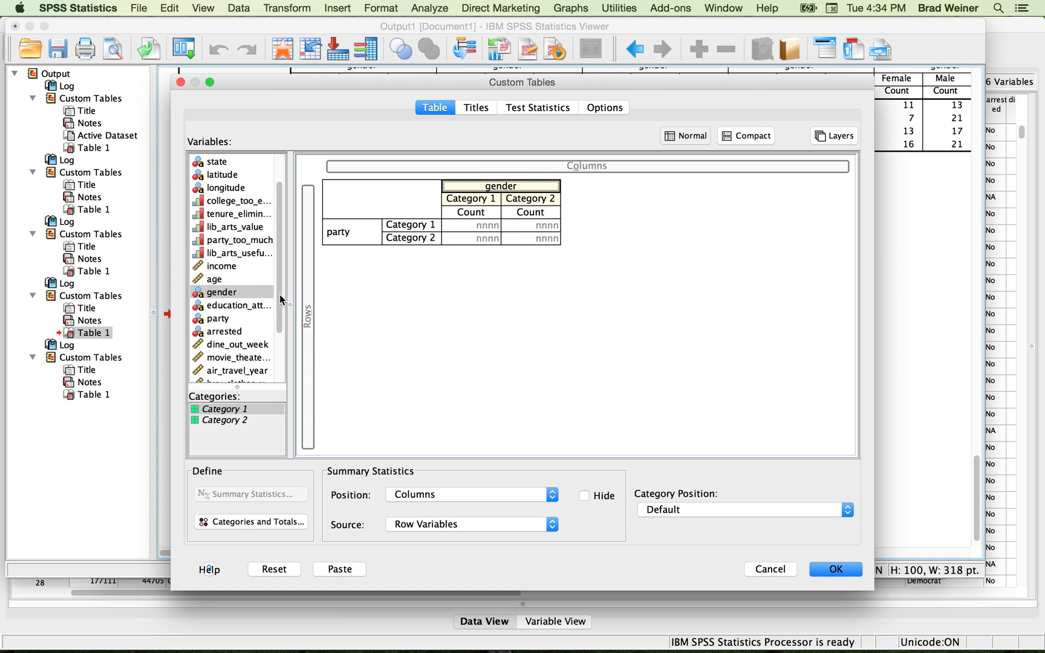
# - Nest the scale variable income beneath gender in the columns of the party custom table
pyautogui.click(224, 269)
pyautogui.scroll(-1, 221, 270)
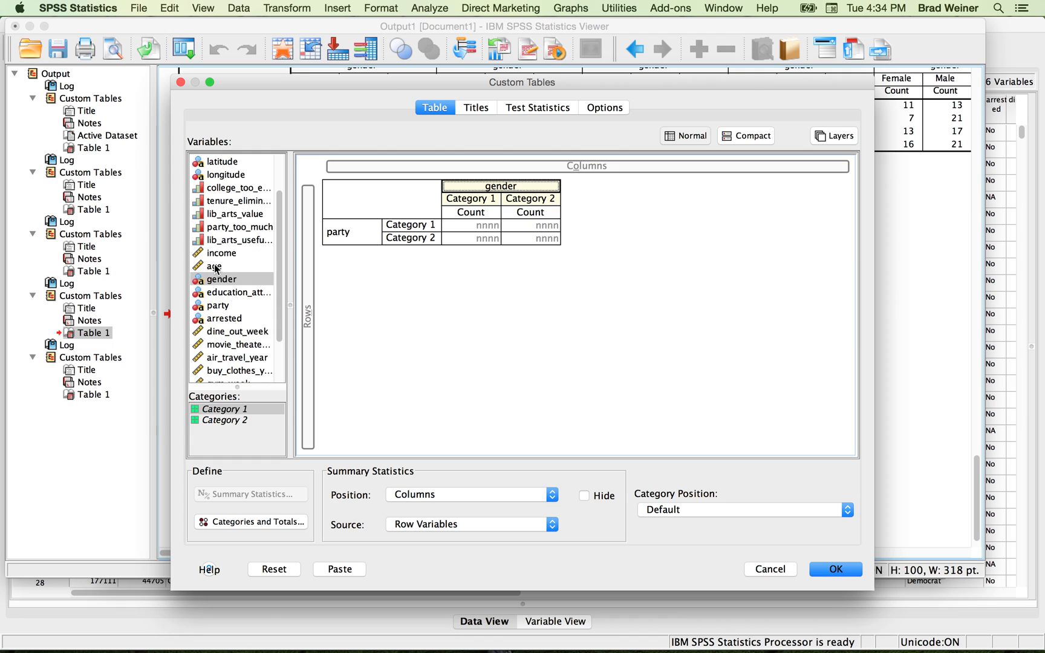
pyautogui.click(203, 254)
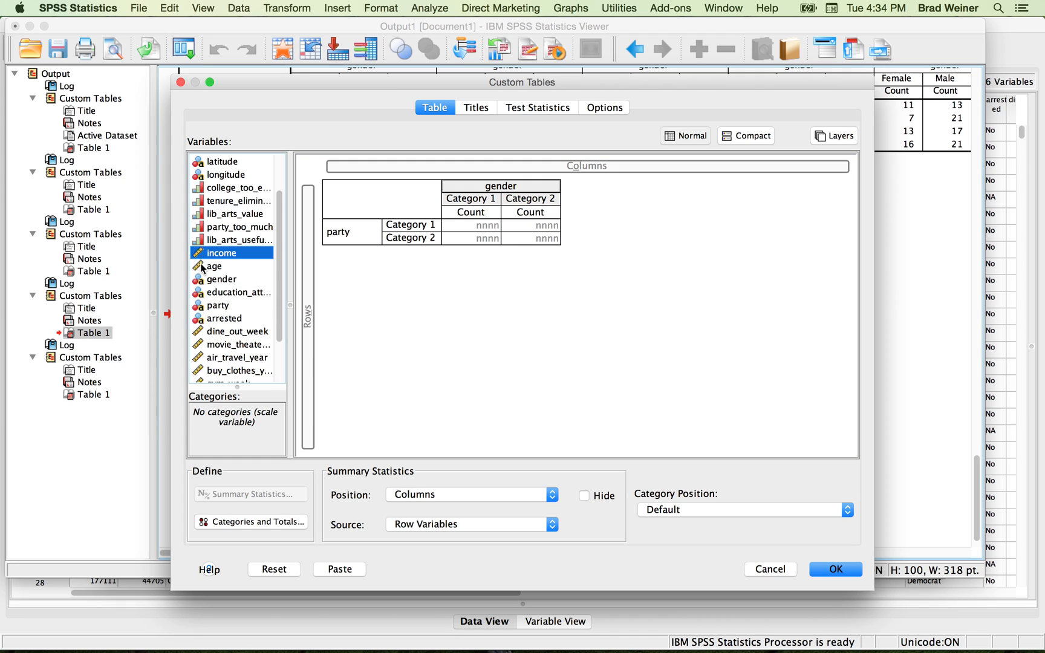
pyautogui.click(202, 266)
pyautogui.click(216, 333)
pyautogui.scroll(-4, 216, 336)
pyautogui.scroll(3, 216, 337)
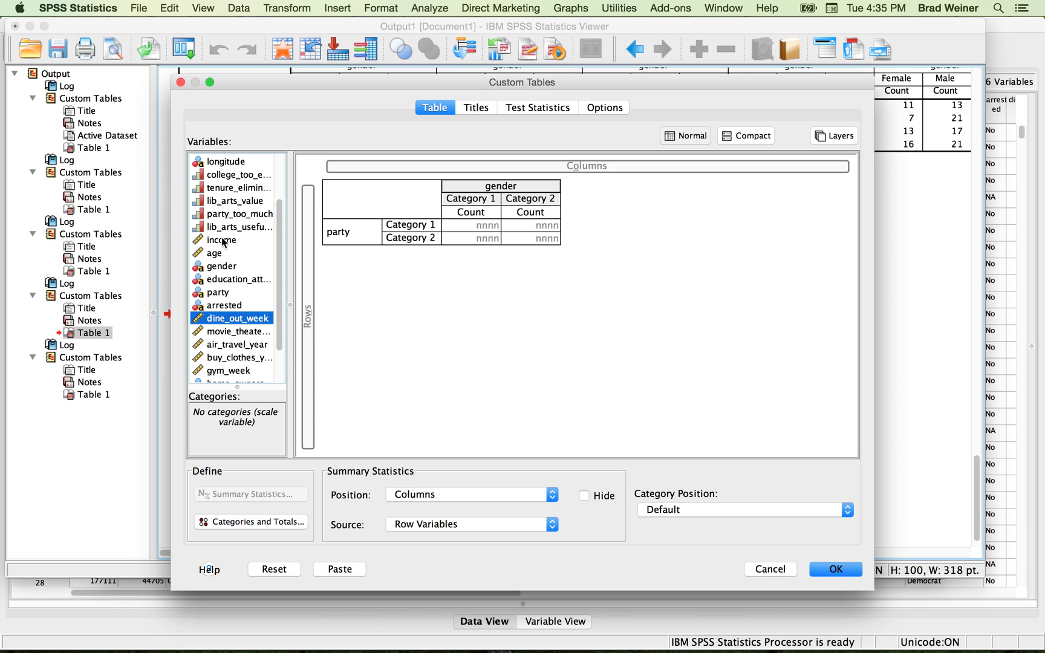
pyautogui.click(224, 242)
pyautogui.moveTo(222, 242); pyautogui.dragTo(473, 211)
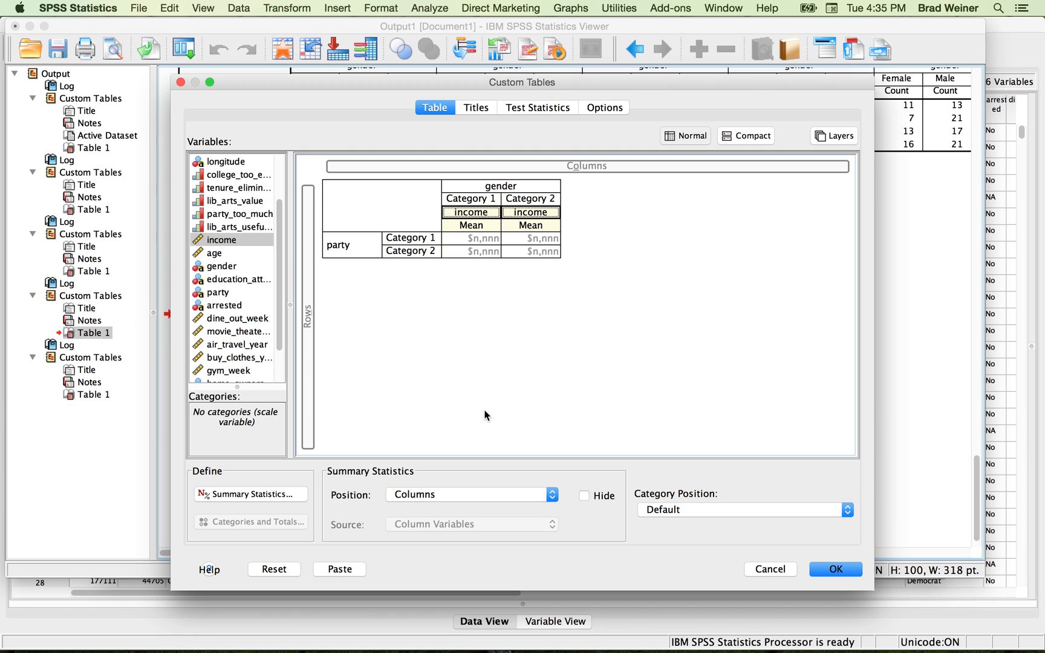
# - Paste the party by gender table with mean income into the syntax file, run that block and examine the output table
pyautogui.click(333, 572)
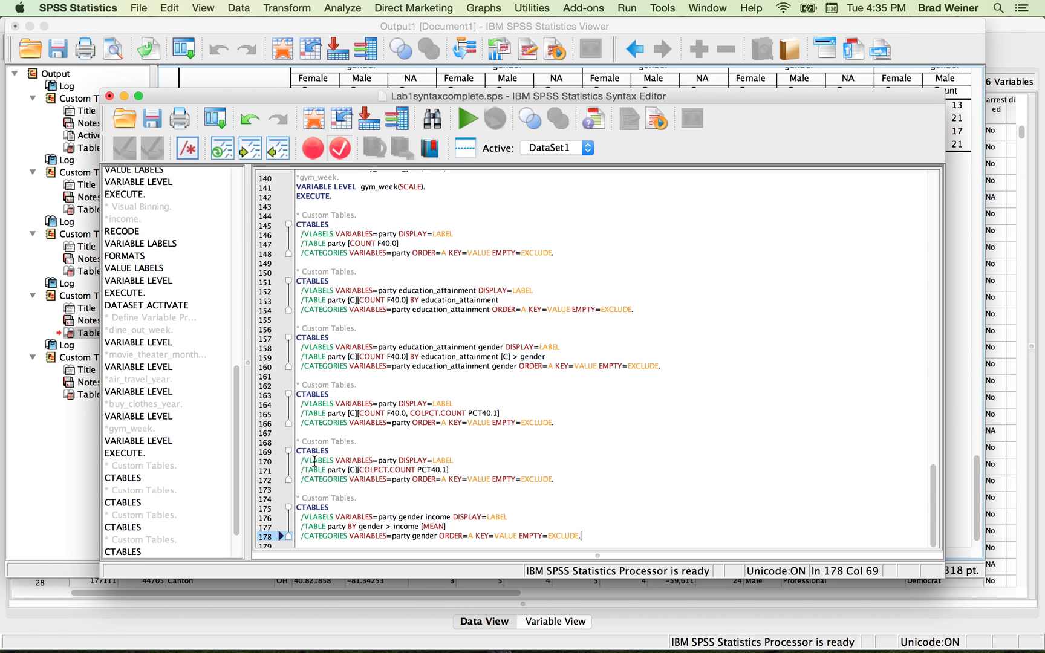
pyautogui.moveTo(297, 498); pyautogui.dragTo(613, 537)
pyautogui.click(478, 119)
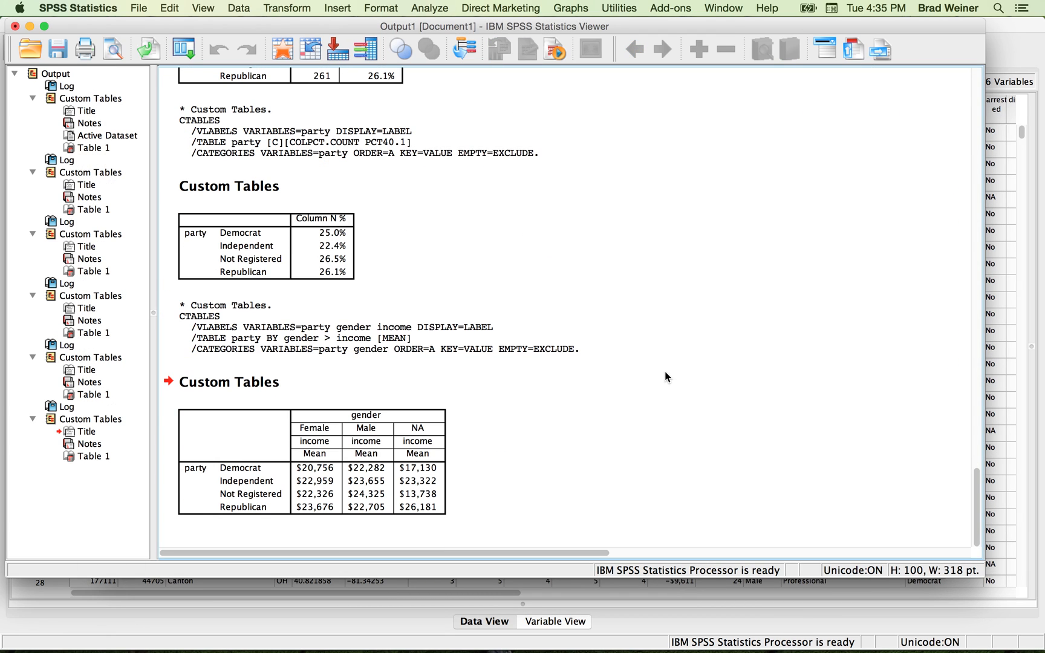
pyautogui.click(421, 508)
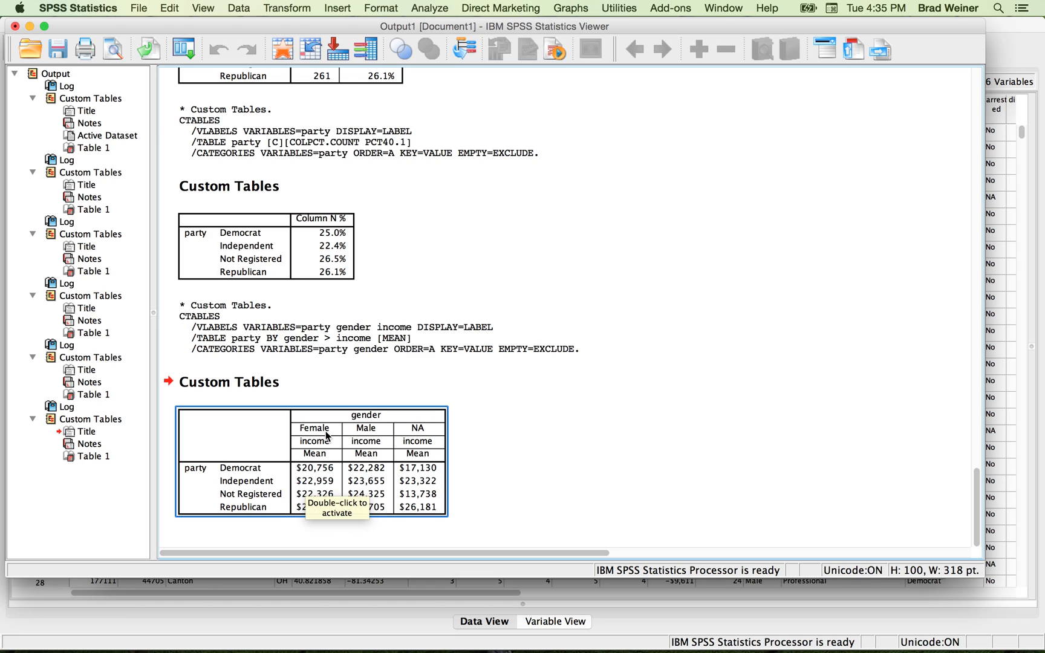
pyautogui.click(690, 499)
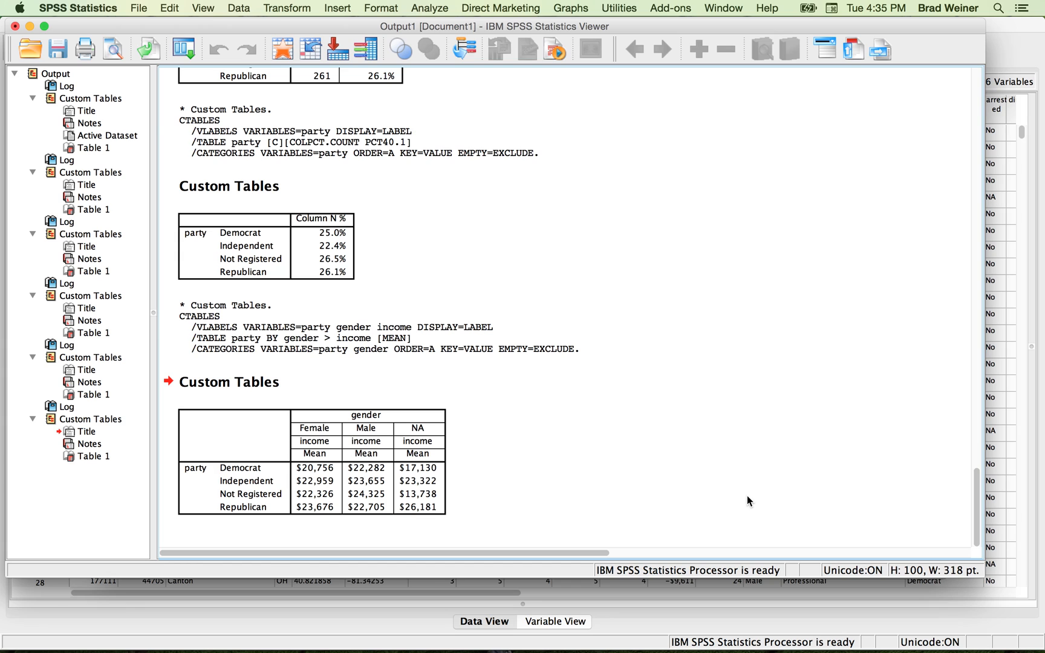
# - Bring the Custom Tables definition back up and open the summary statistics for income nested under gender
pyautogui.click(437, 9)
pyautogui.moveTo(438, 54)
pyautogui.click(629, 53)
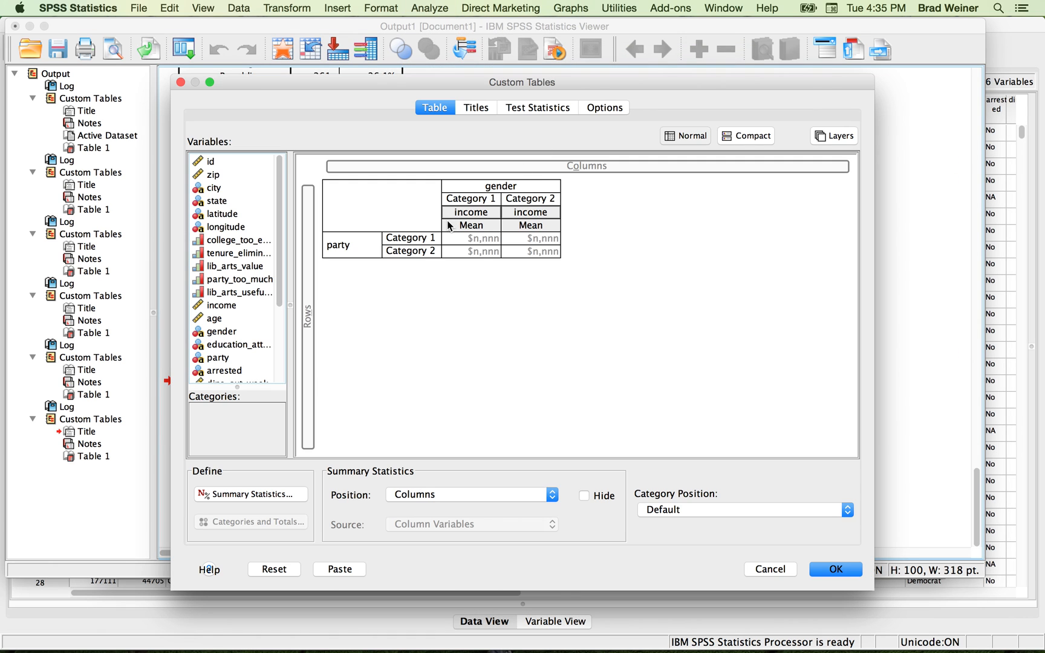
pyautogui.click(416, 241)
pyautogui.click(456, 219)
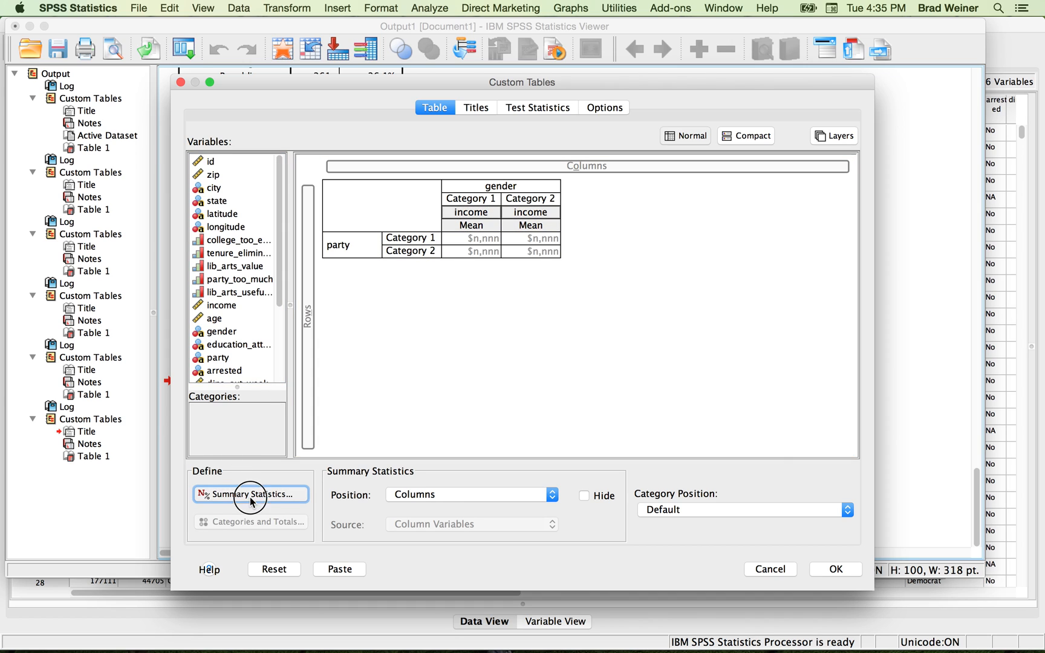
pyautogui.click(251, 498)
# - Add Maximum, Median, Minimum and Percentile 95 to the displayed income statistics and apply them to the selection
pyautogui.click(320, 336)
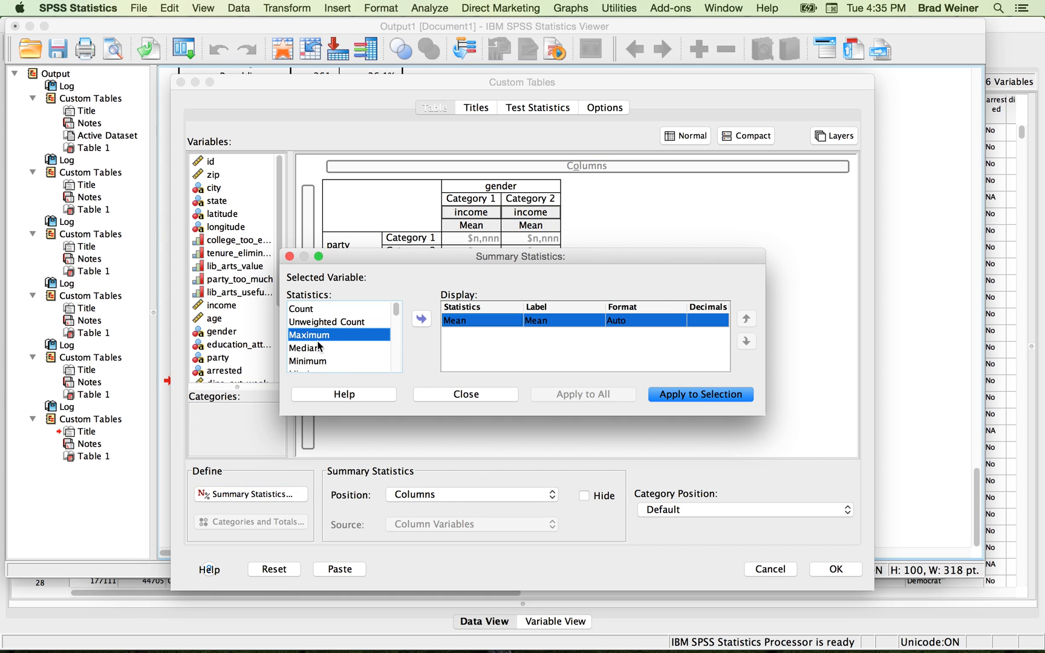
pyautogui.keyDown('shift'); pyautogui.click(319, 348); pyautogui.keyUp('shift')
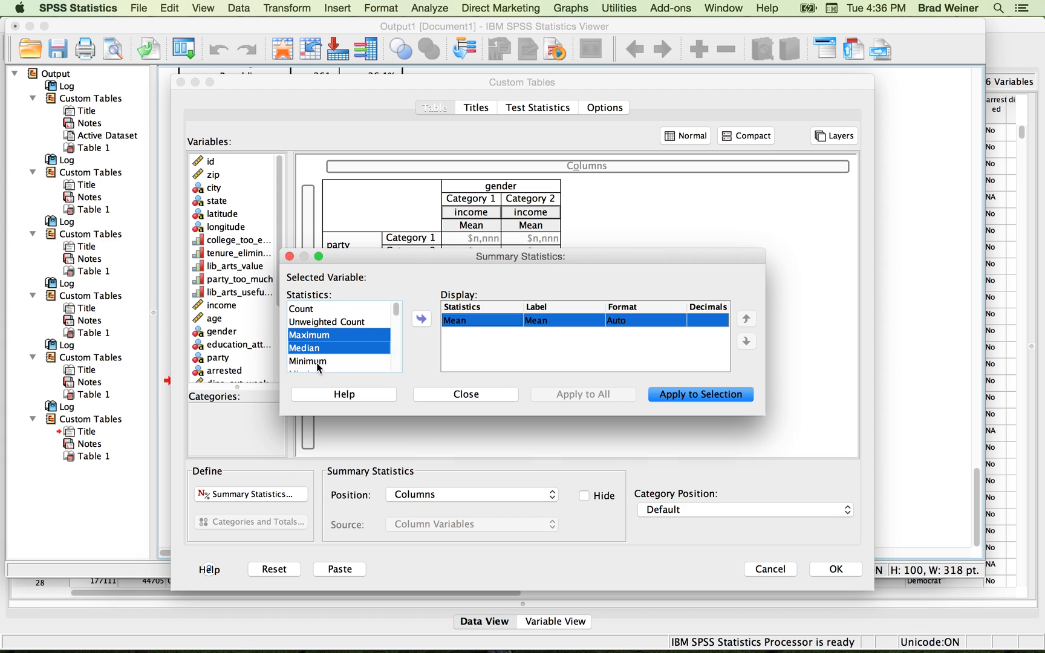
pyautogui.keyDown('shift'); pyautogui.click(321, 362); pyautogui.keyUp('shift')
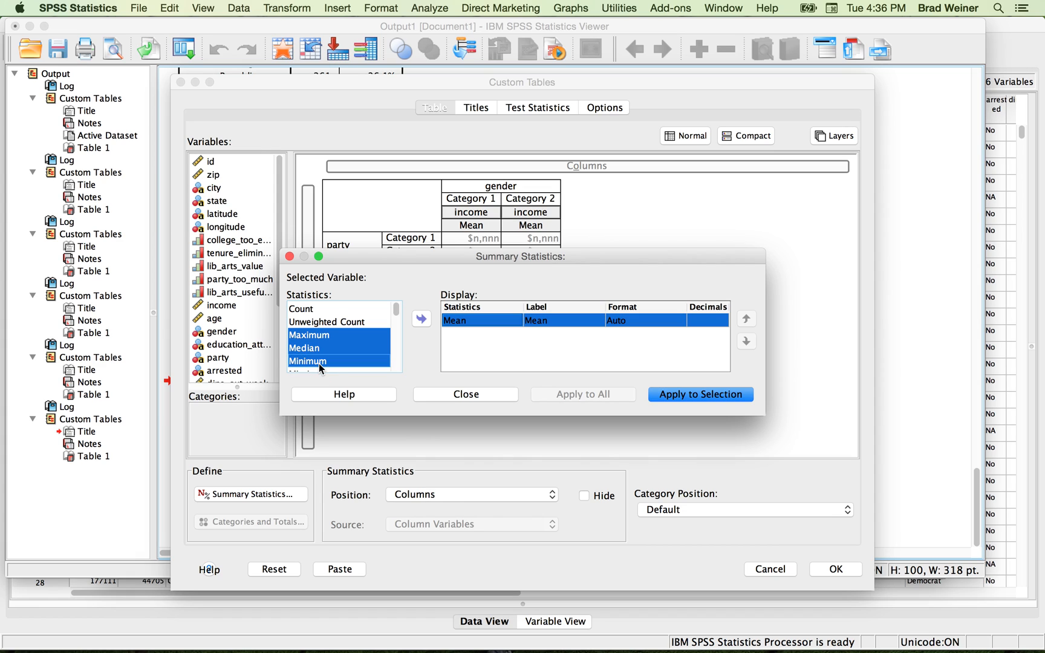
pyautogui.scroll(-5, 329, 339)
pyautogui.scroll(-2, 329, 338)
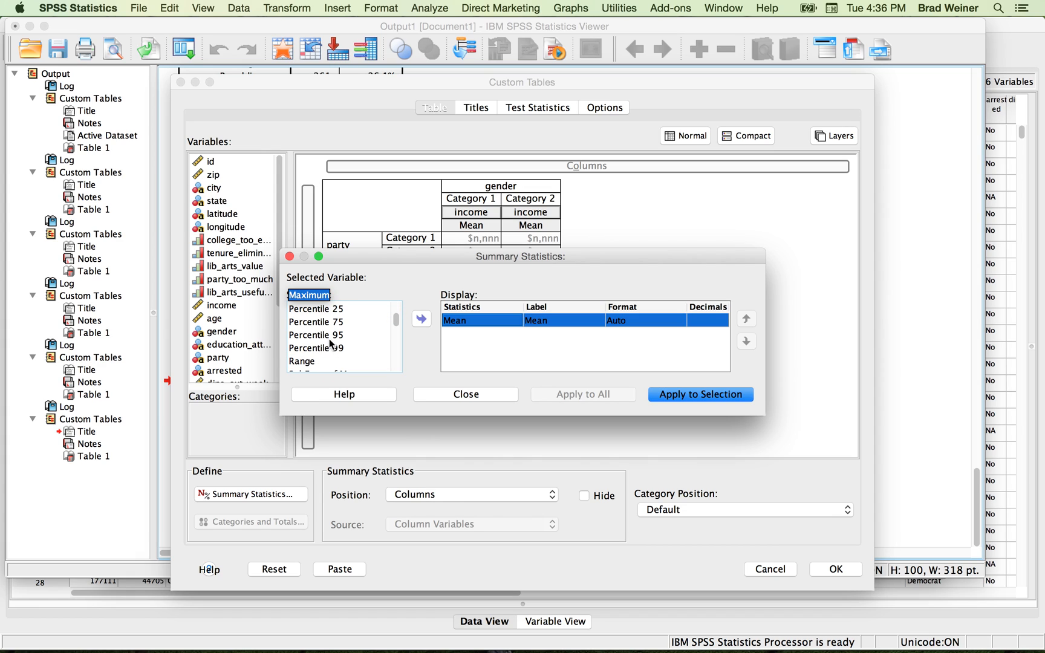
pyautogui.click(330, 334)
pyautogui.click(422, 320)
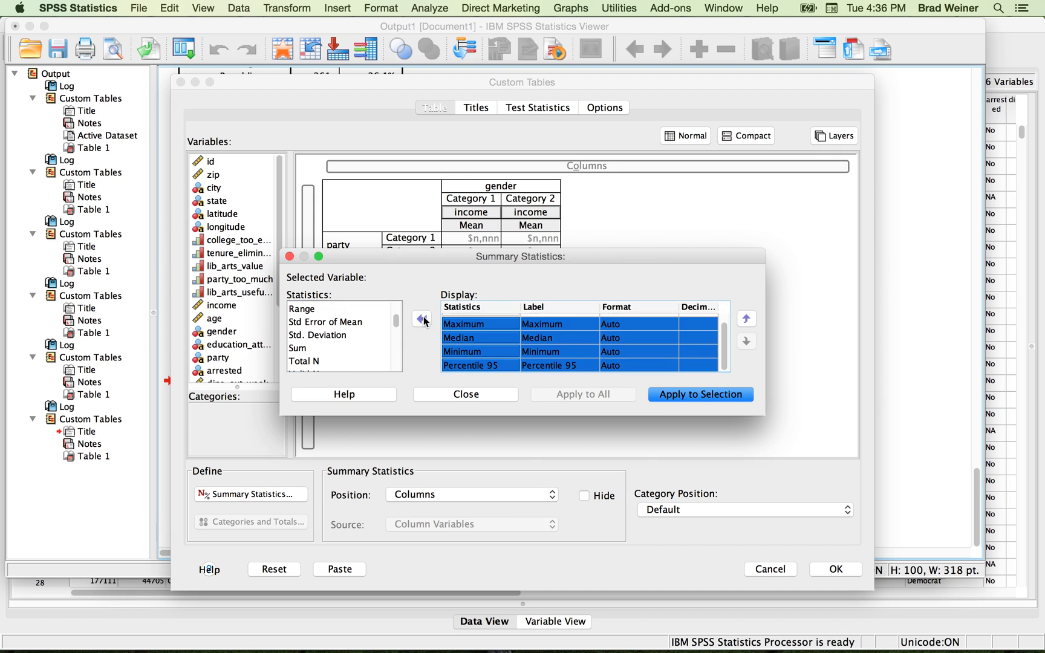
pyautogui.scroll(-2, 330, 343)
pyautogui.scroll(-10, 327, 334)
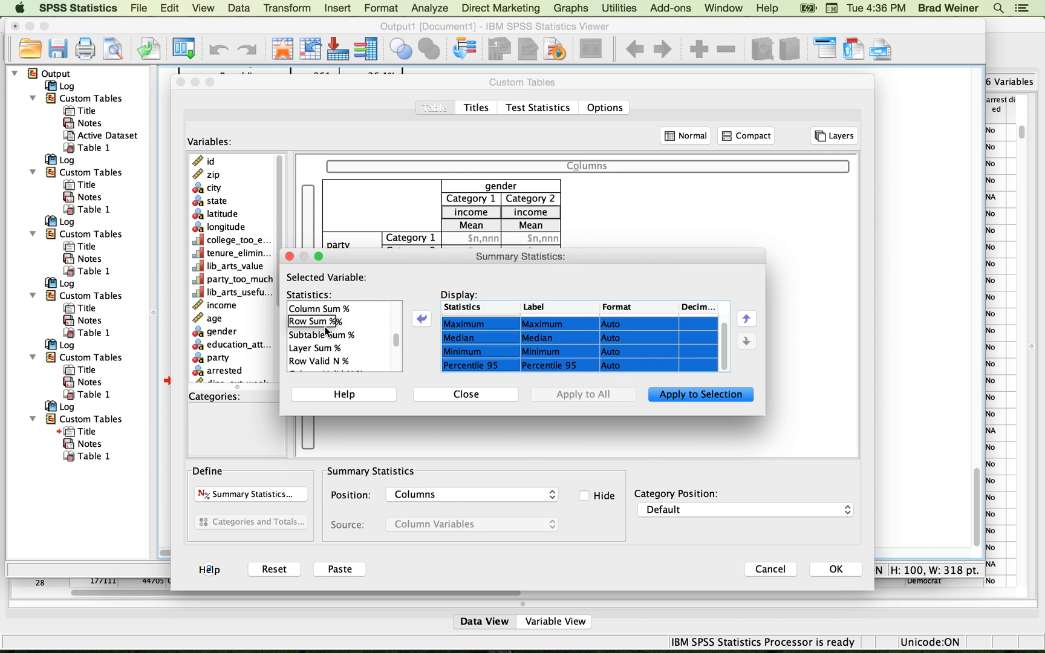
pyautogui.scroll(-1, 339, 351)
pyautogui.scroll(6, 339, 350)
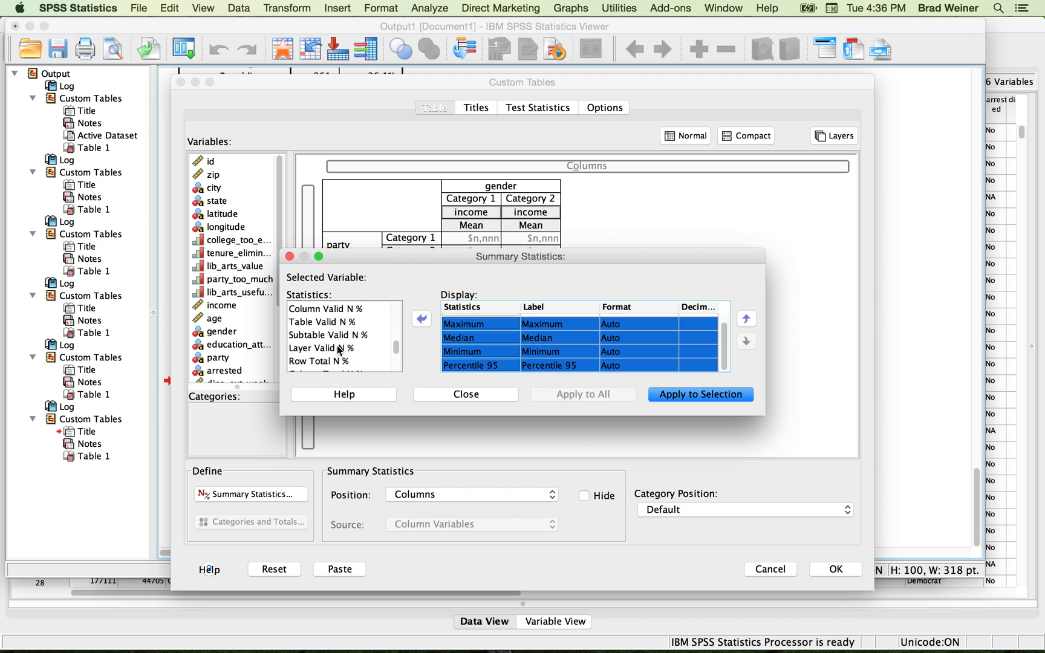
pyautogui.click(702, 394)
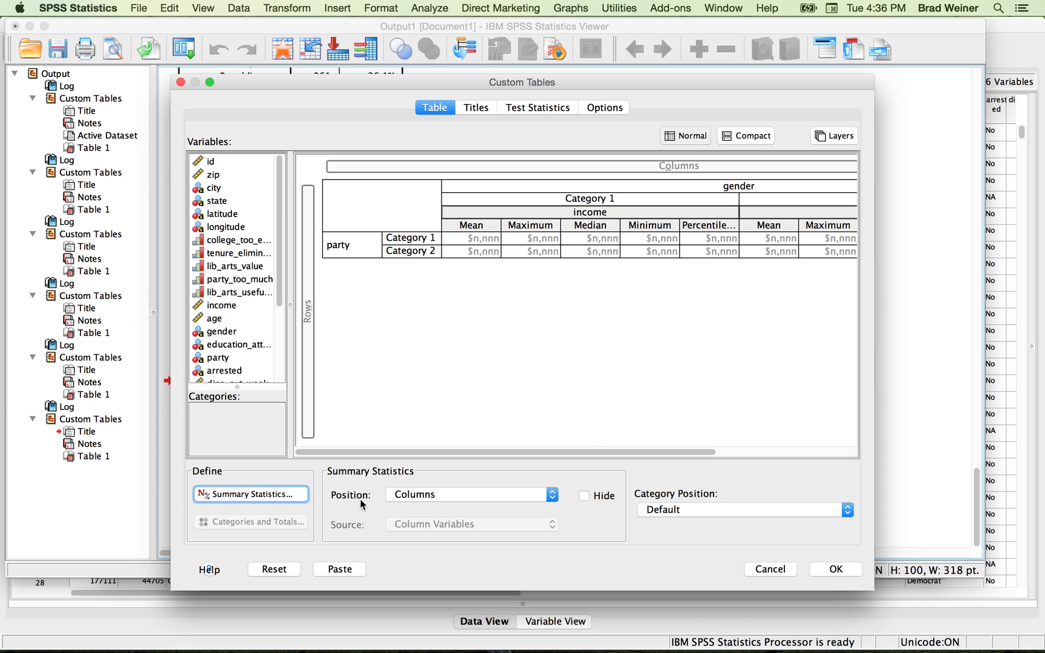
# - Paste the table with the five income statistics into the syntax file, run its CTABLES block and return to the syntax after viewing the output
pyautogui.click(359, 567)
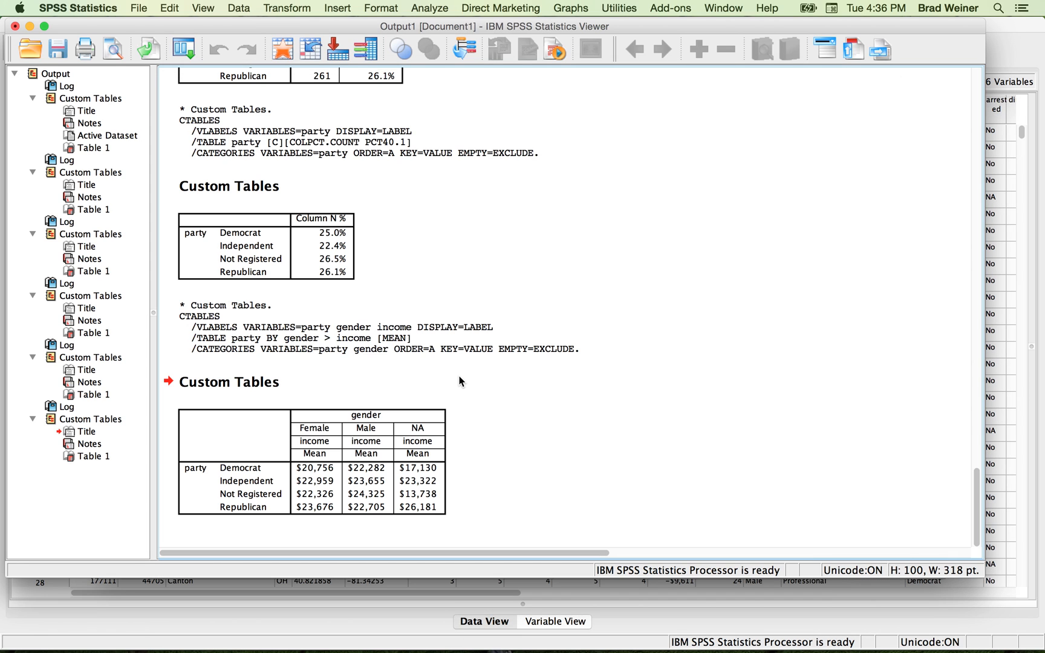
pyautogui.click(459, 381)
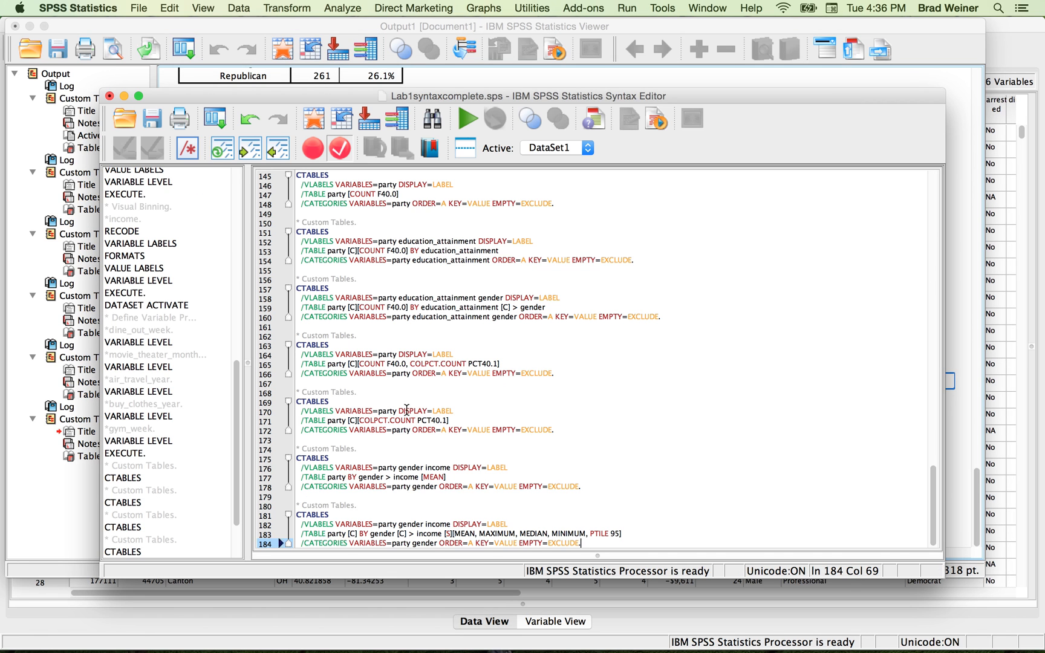
pyautogui.moveTo(296, 506); pyautogui.dragTo(581, 536)
pyautogui.click(468, 118)
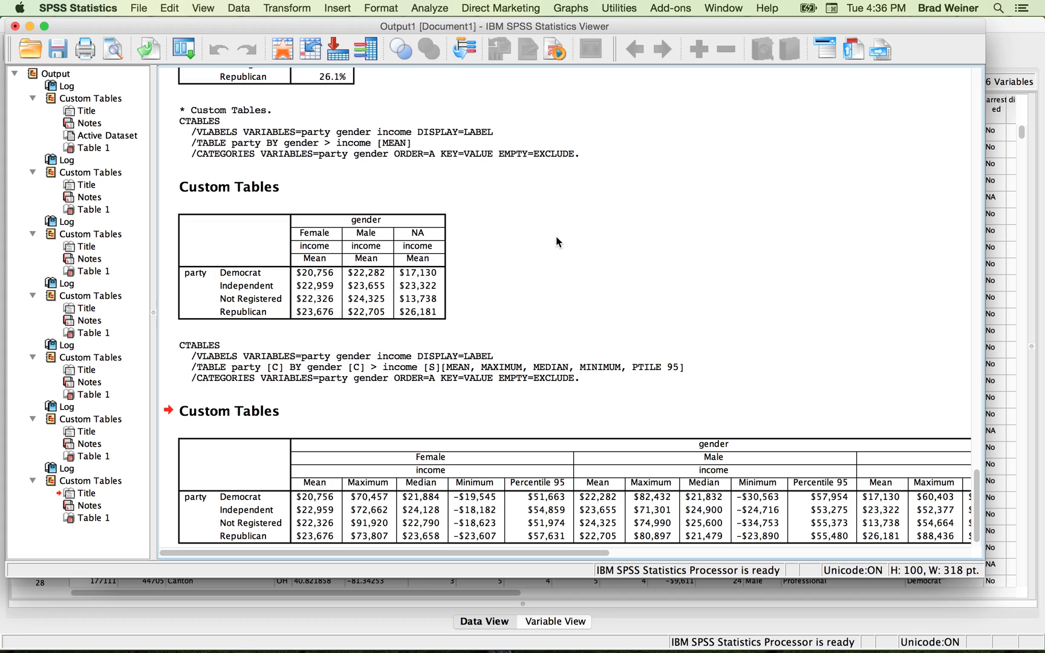
pyautogui.click(264, 443)
pyautogui.press('super+grave')
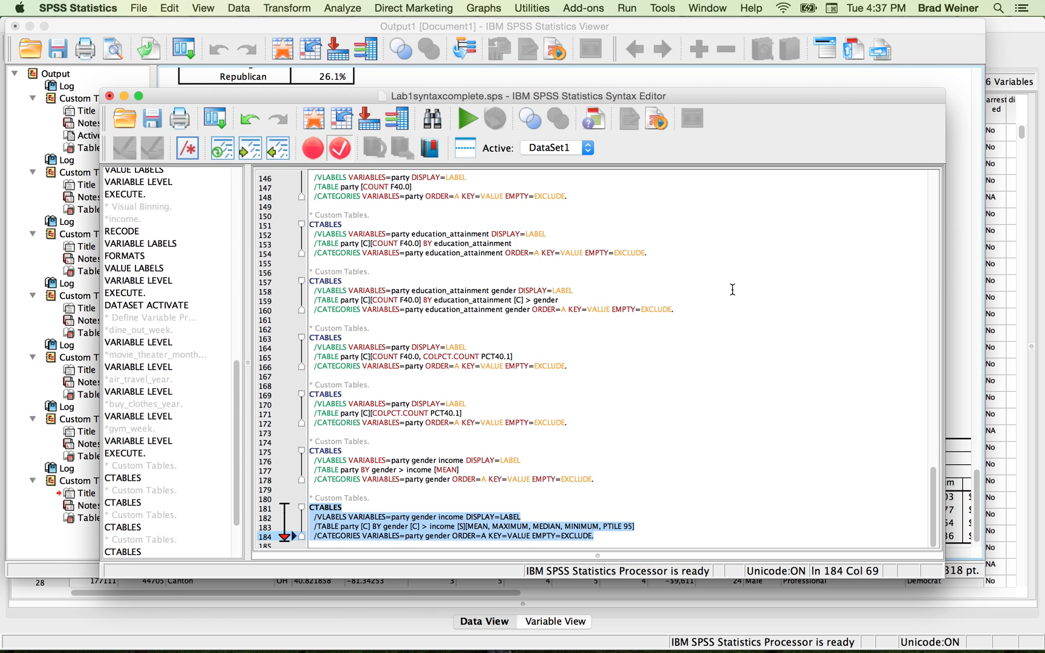